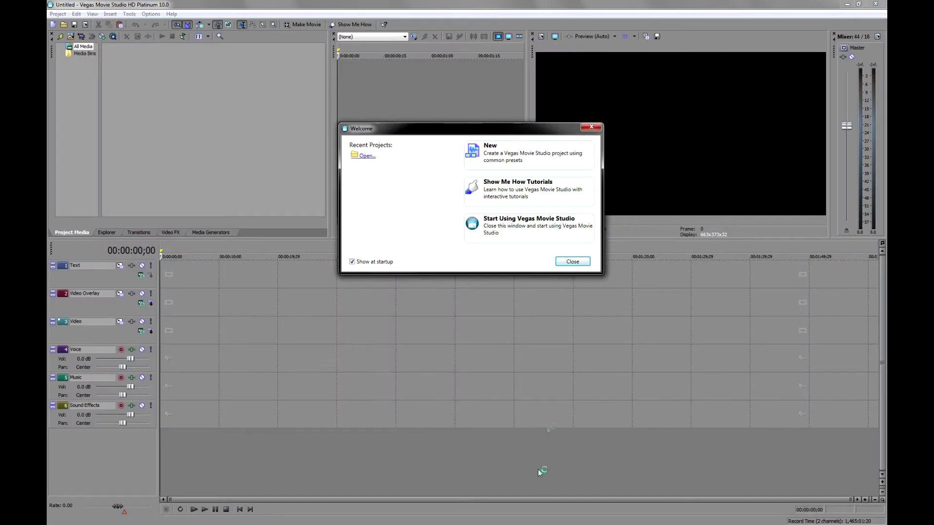
Choose New in the Welcome dialog to start a fresh project.
{"action": "left_click", "coordinate": [543, 156]}
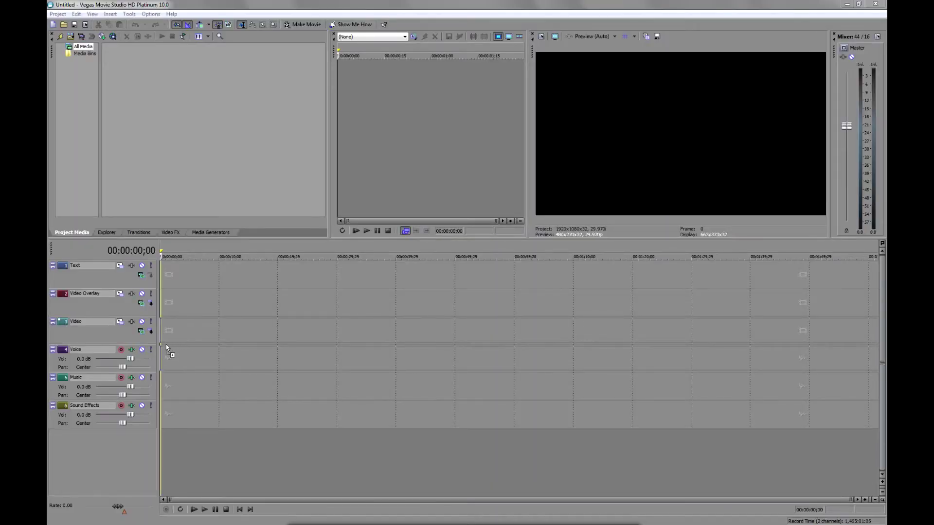
Place the 00071.MTS footage at the start of the timeline.
{"action": "left_click_drag", "start_coordinate": [166, 345], "coordinate": [165, 344]}
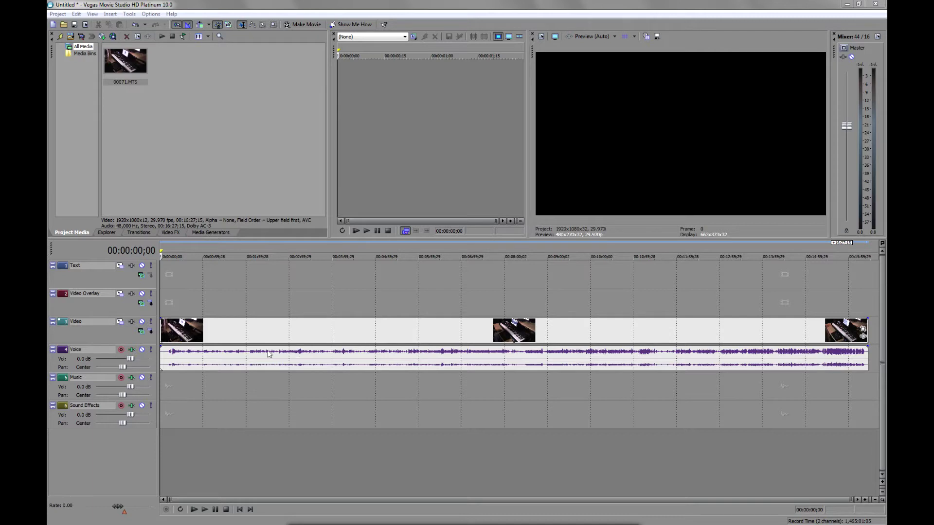
Zoom in on the opening of 00071.MTS and play it, stopping at 00:00:17;00.
{"action": "left_click", "coordinate": [865, 498]}
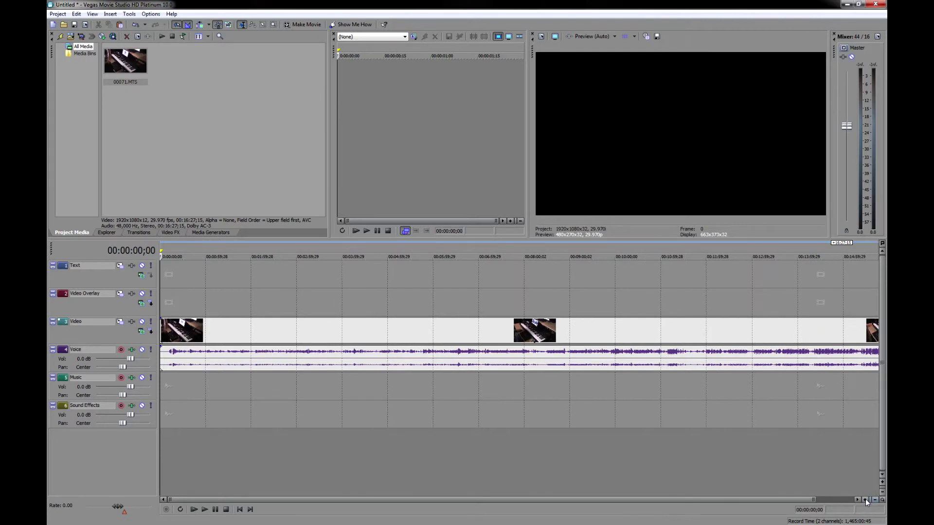
{"action": "left_click", "coordinate": [865, 499]}
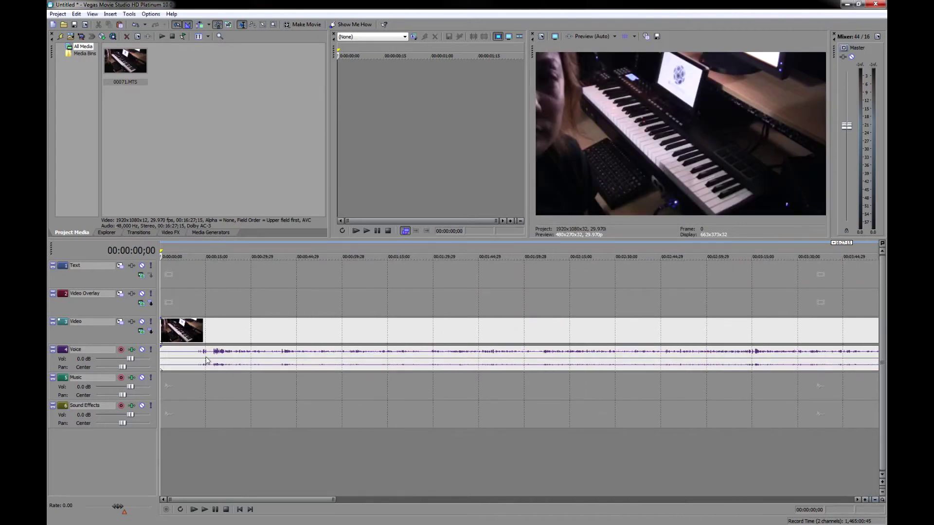
{"action": "left_click", "coordinate": [190, 352]}
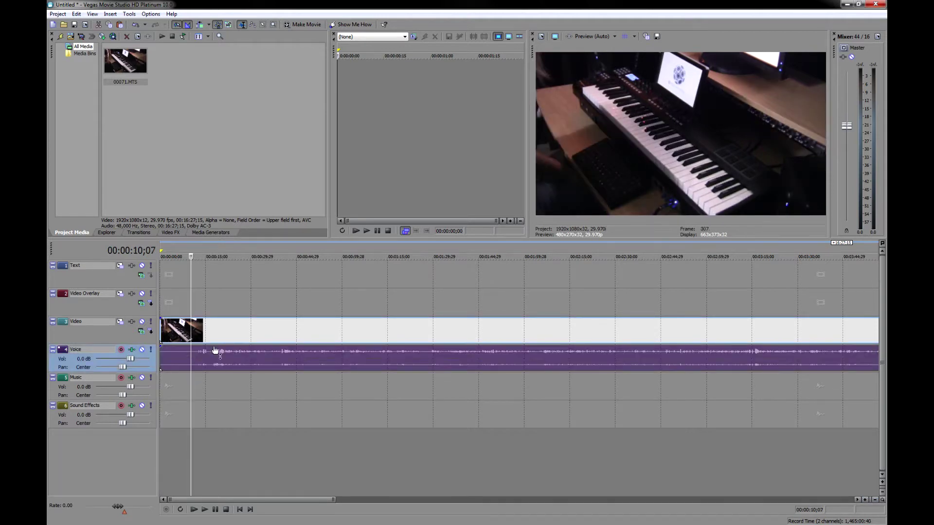
{"action": "key", "text": "space"}
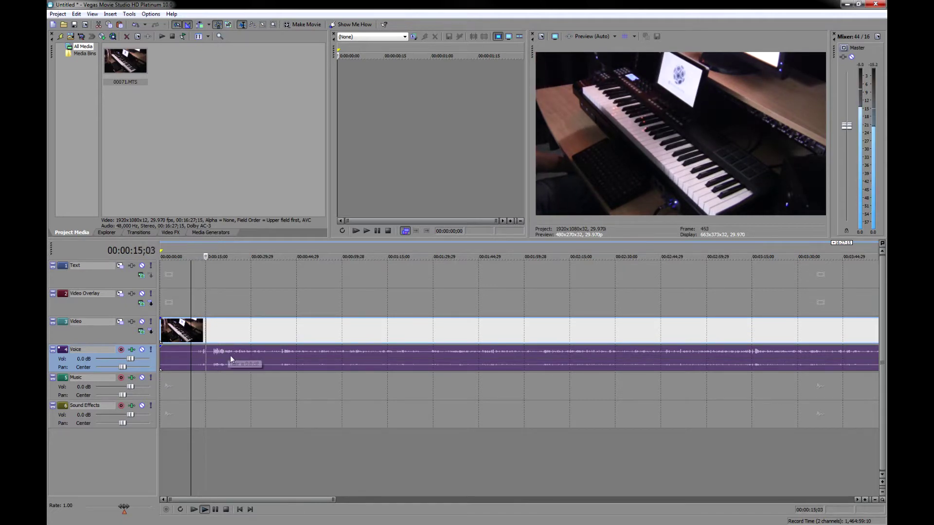
{"action": "left_click", "coordinate": [215, 509]}
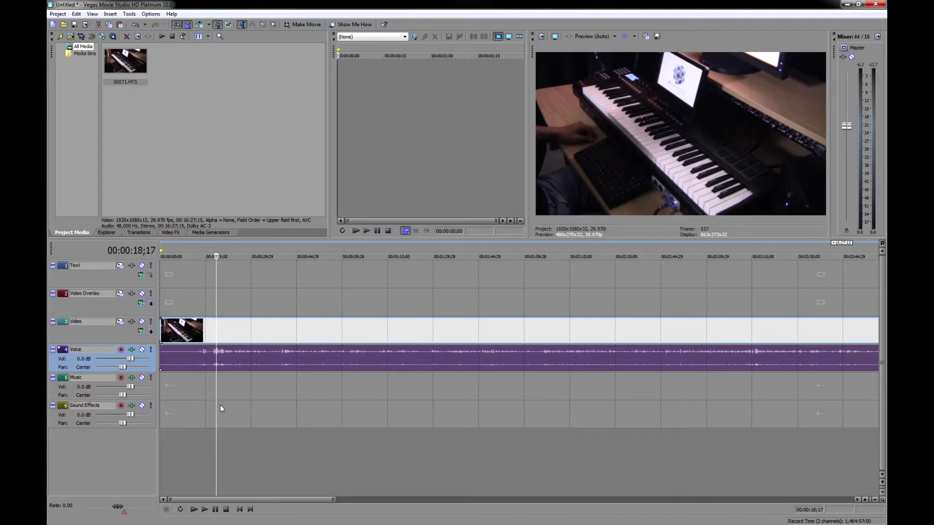
{"action": "left_click", "coordinate": [211, 256]}
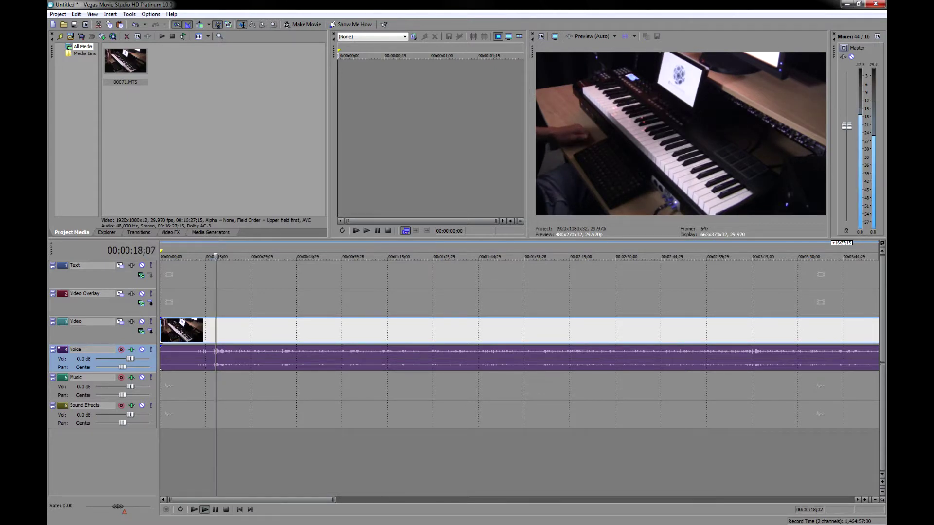
{"action": "key", "text": "space"}
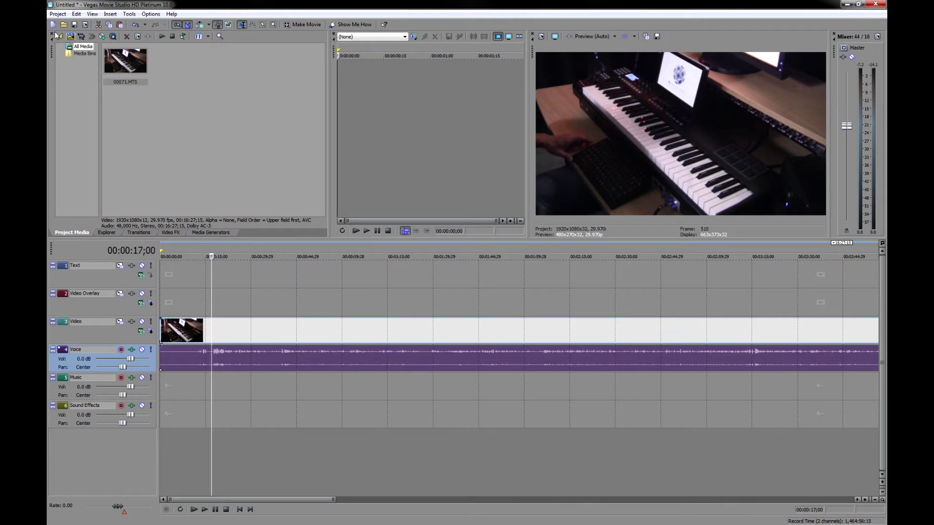
Split the clip at 00:00:17;00, delete the opening piece and slide the rest to zero.
{"action": "left_click", "coordinate": [74, 14]}
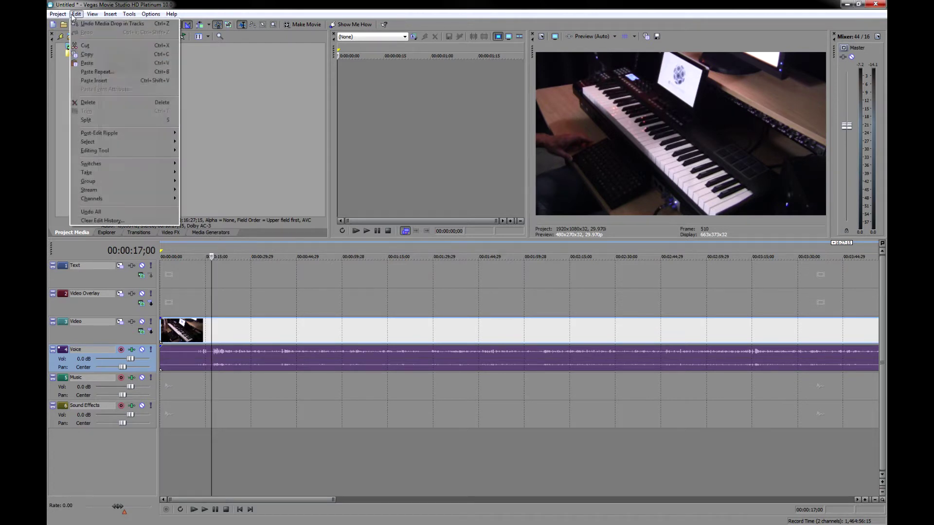
{"action": "left_click", "coordinate": [95, 120]}
{"action": "left_click", "coordinate": [188, 335]}
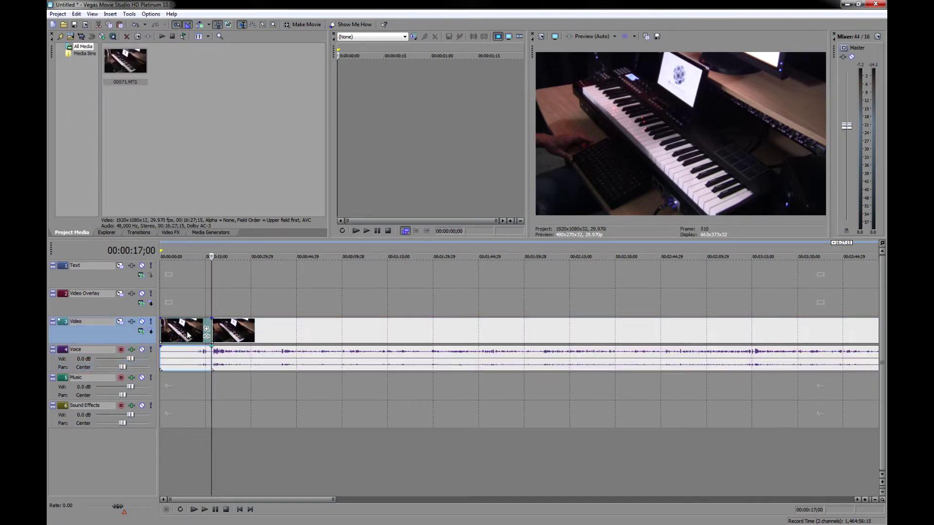
{"action": "right_click", "coordinate": [190, 360]}
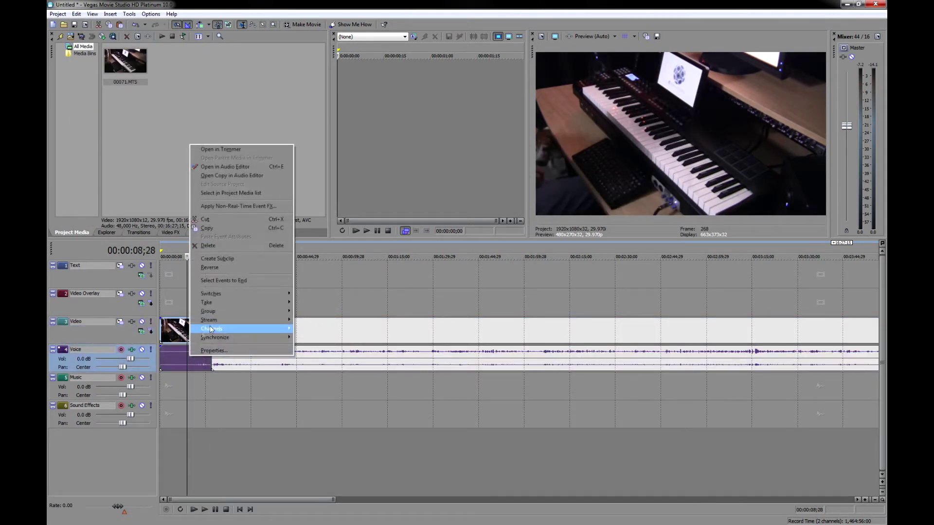
{"action": "left_click", "coordinate": [237, 246]}
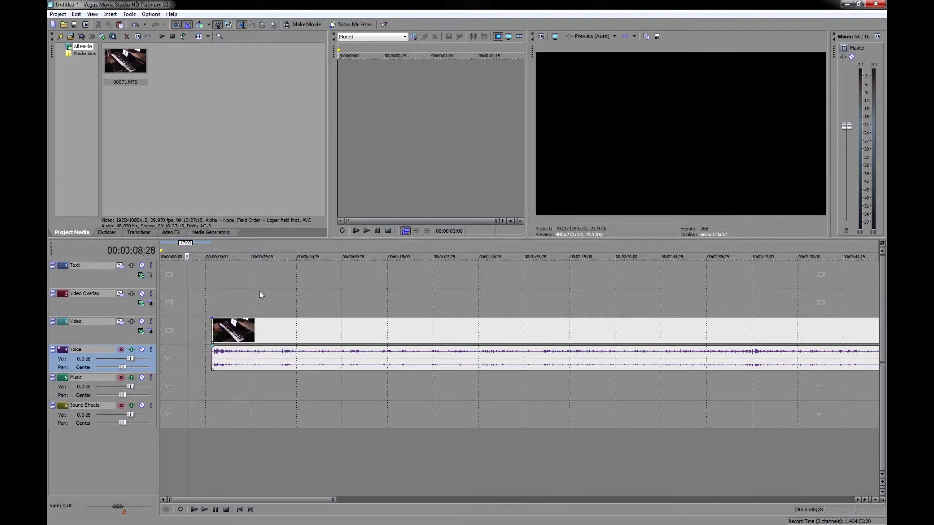
{"action": "left_click_drag", "start_coordinate": [267, 329], "coordinate": [209, 321]}
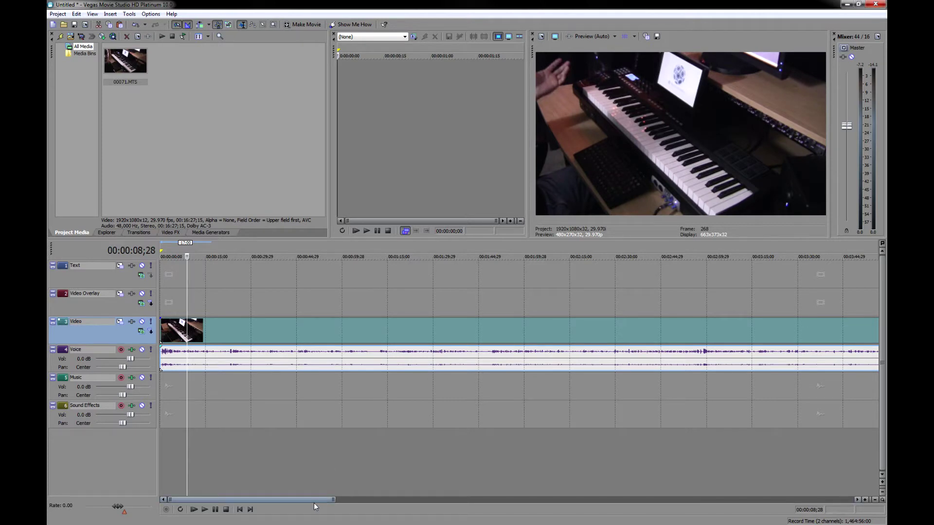
{"action": "left_click_drag", "start_coordinate": [314, 500], "coordinate": [870, 478]}
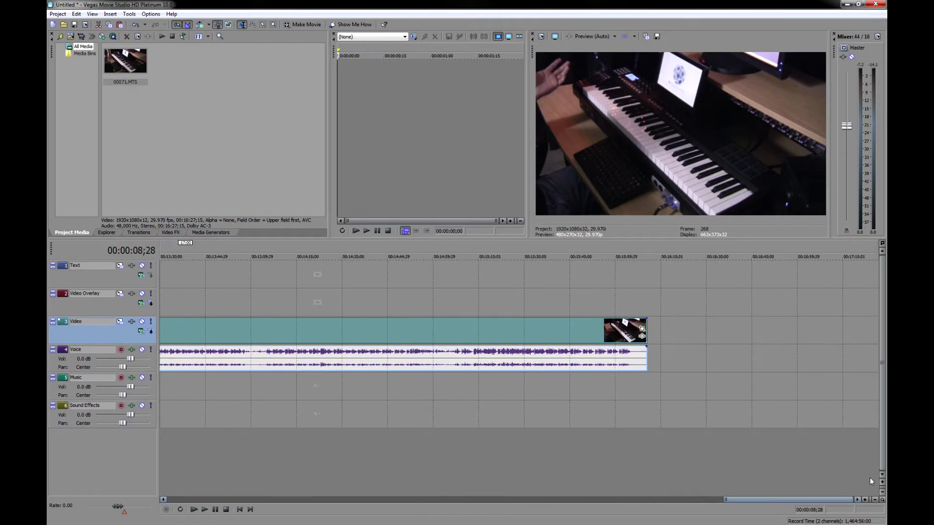
Play the end of the clip and stop at 00:16:05;23.
{"action": "left_click", "coordinate": [614, 303]}
{"action": "key", "text": "space"}
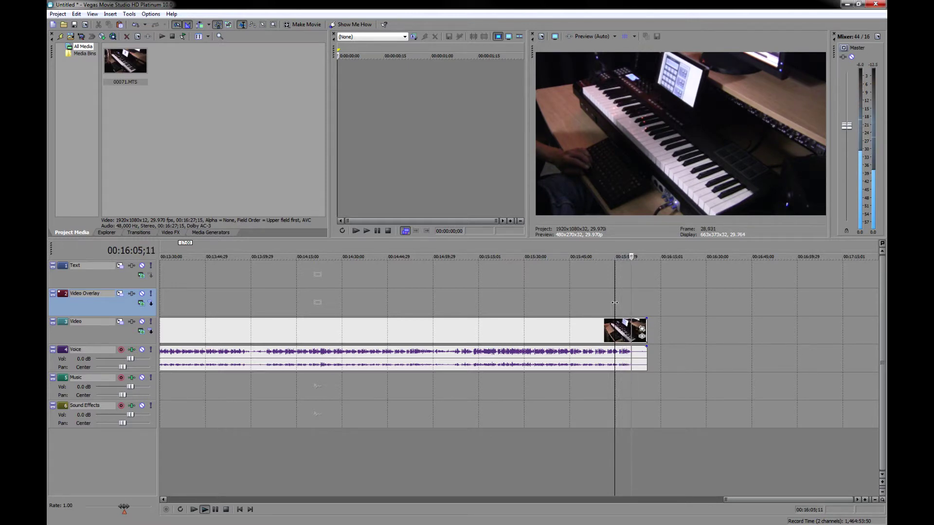
{"action": "key", "text": "space"}
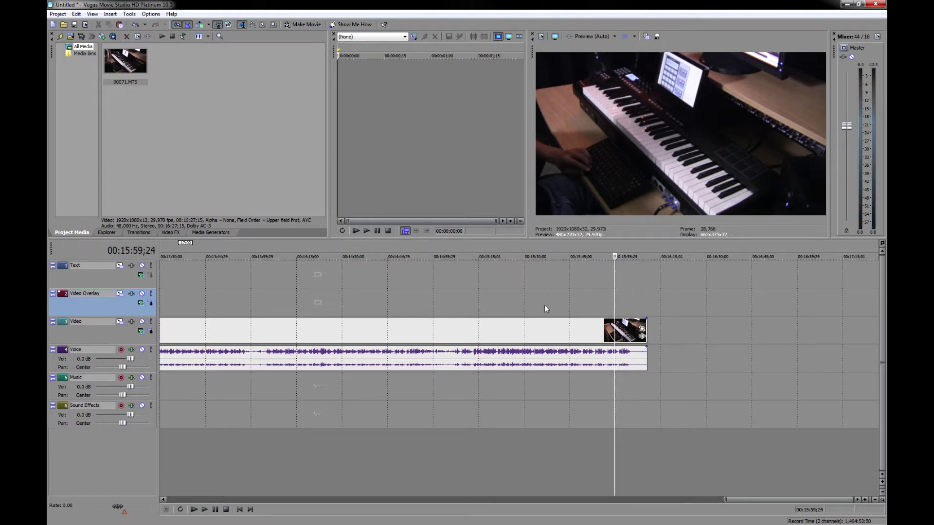
{"action": "key", "text": "space"}
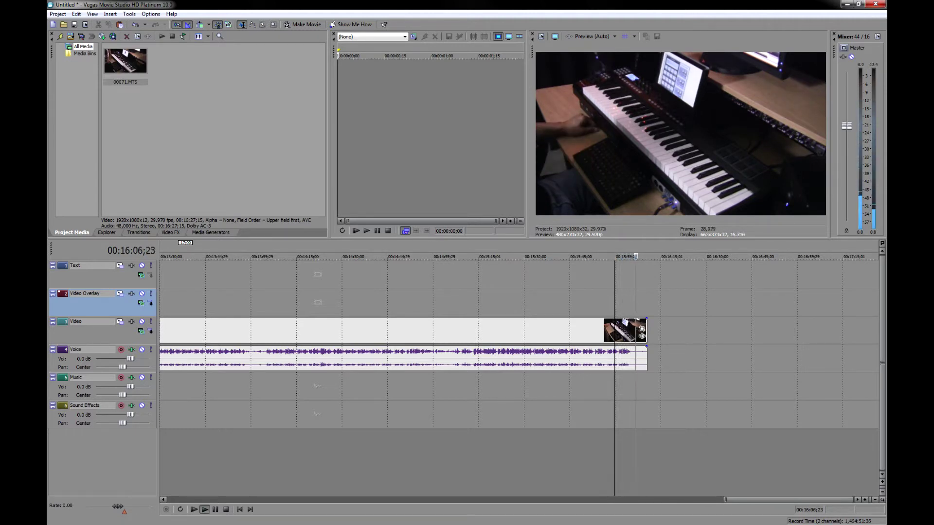
{"action": "key", "text": "space"}
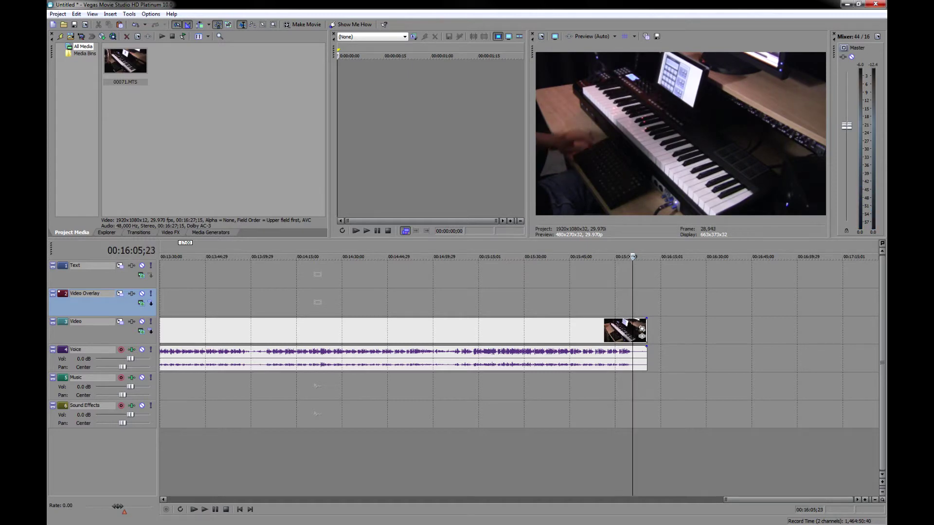
Split at 00:16:05;23, delete the tail, and select the trimmed video and audio.
{"action": "left_click", "coordinate": [77, 13]}
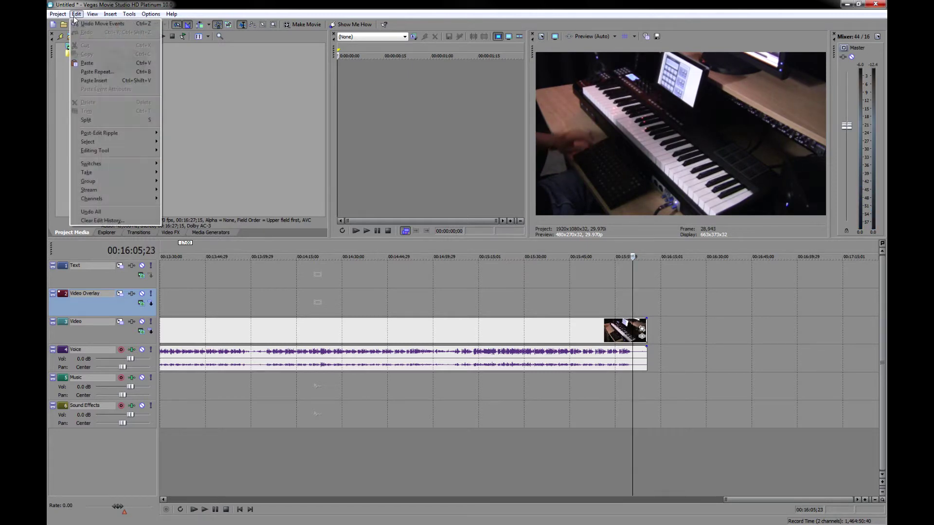
{"action": "left_click", "coordinate": [100, 120]}
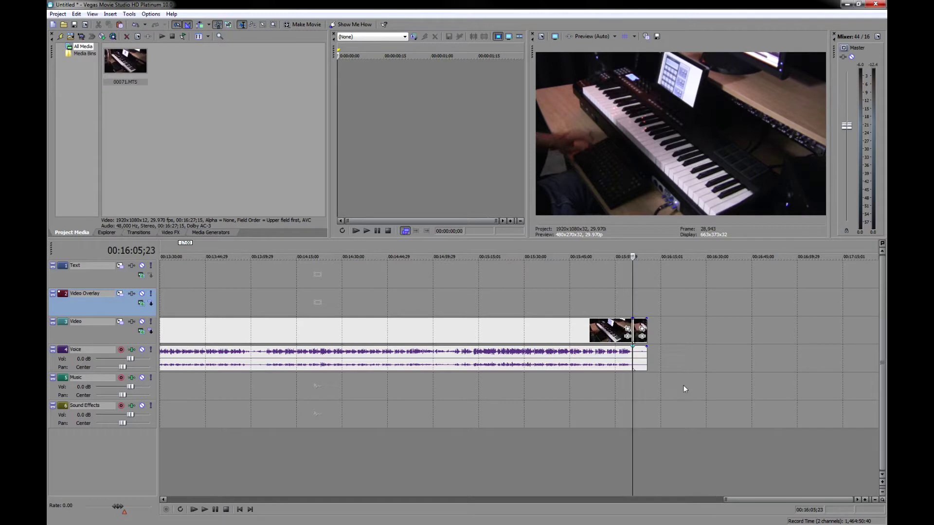
{"action": "right_click", "coordinate": [638, 338]}
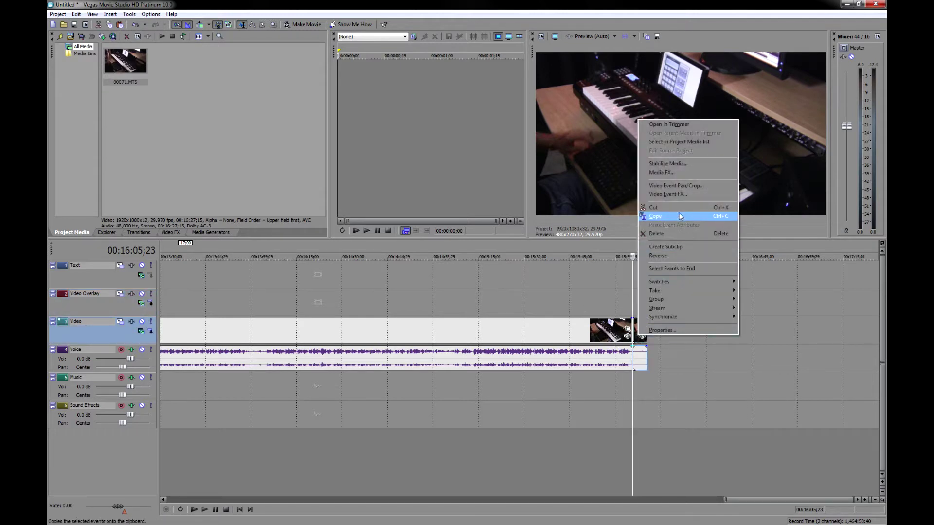
{"action": "left_click", "coordinate": [677, 234]}
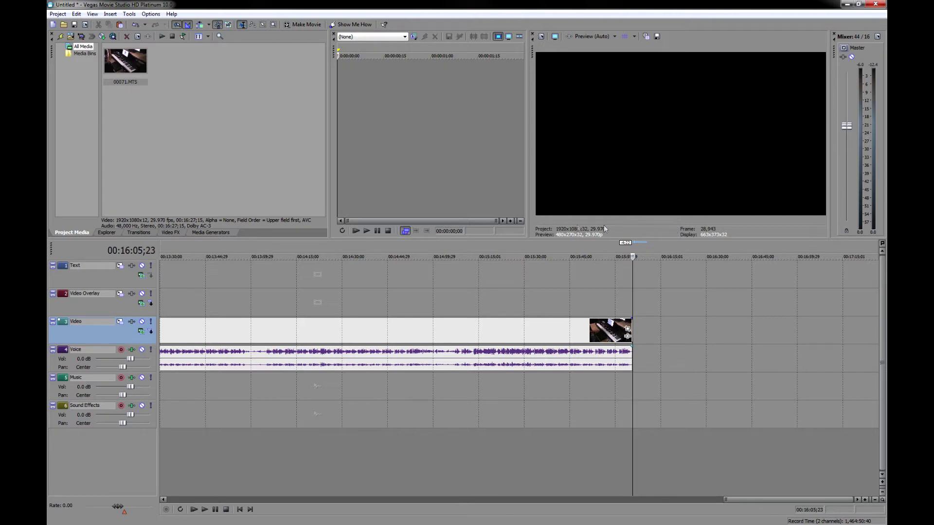
{"action": "left_click", "coordinate": [330, 334]}
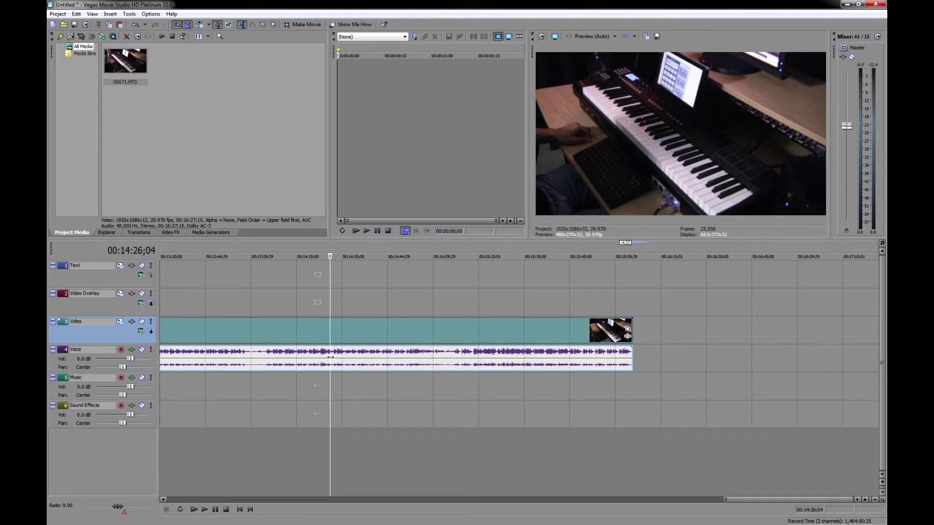
{"action": "left_click", "coordinate": [330, 358]}
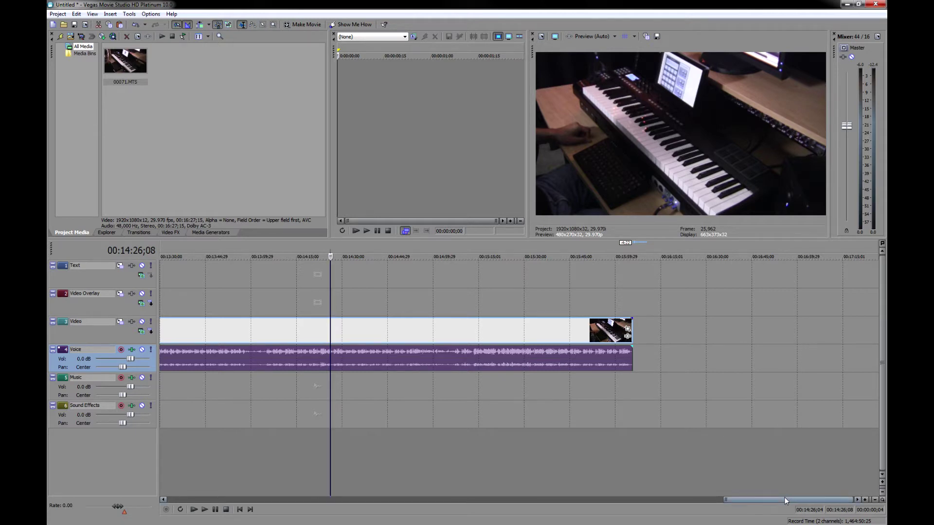
{"action": "left_click_drag", "start_coordinate": [784, 497], "coordinate": [161, 497]}
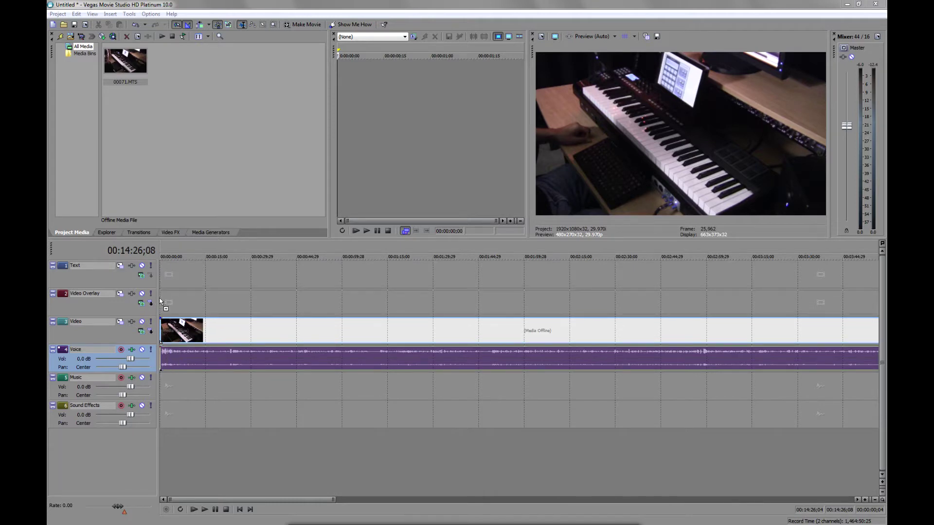
Drag vid1.avi onto the Video Overlay track at the timeline start.
{"action": "left_click_drag", "start_coordinate": [162, 305], "coordinate": [163, 306]}
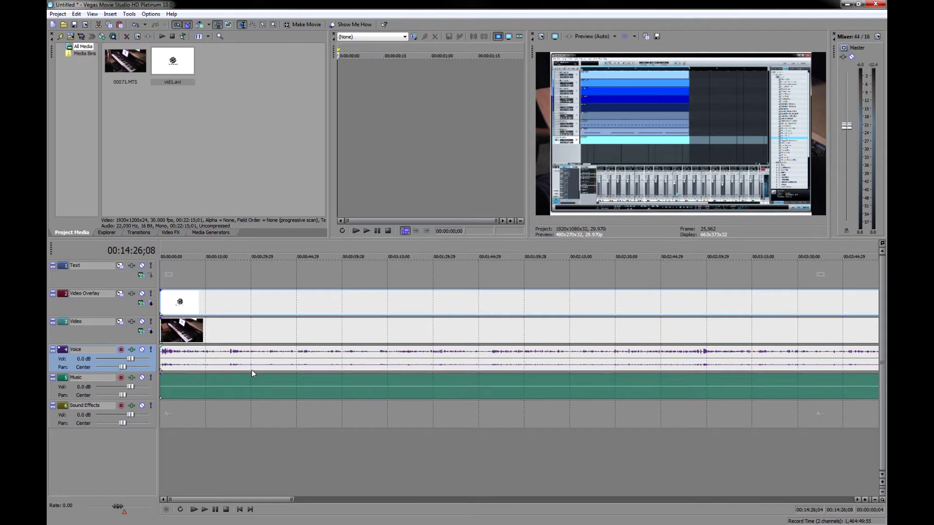
Select all events with Ctrl+A, clear their grouping, then select the Music event.
{"action": "left_click", "coordinate": [258, 409]}
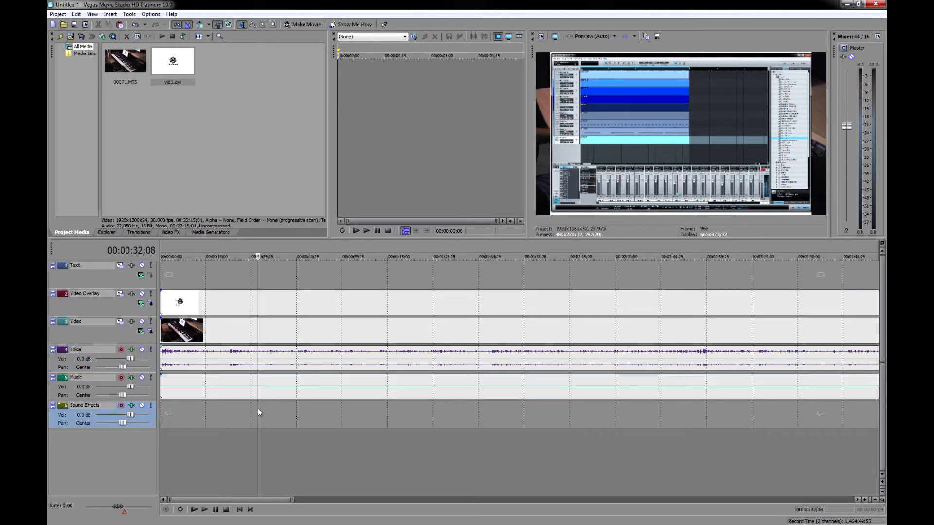
{"action": "key", "text": "ctrl+a"}
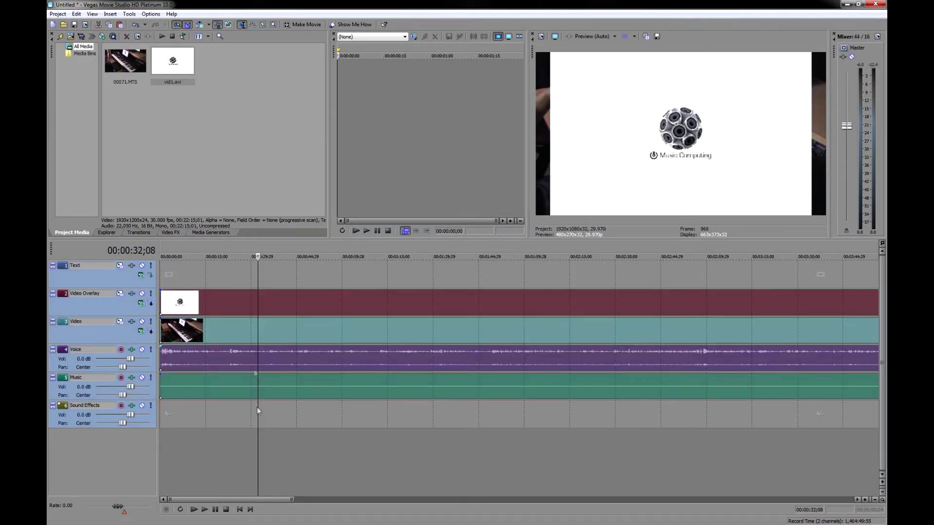
{"action": "right_click", "coordinate": [313, 304]}
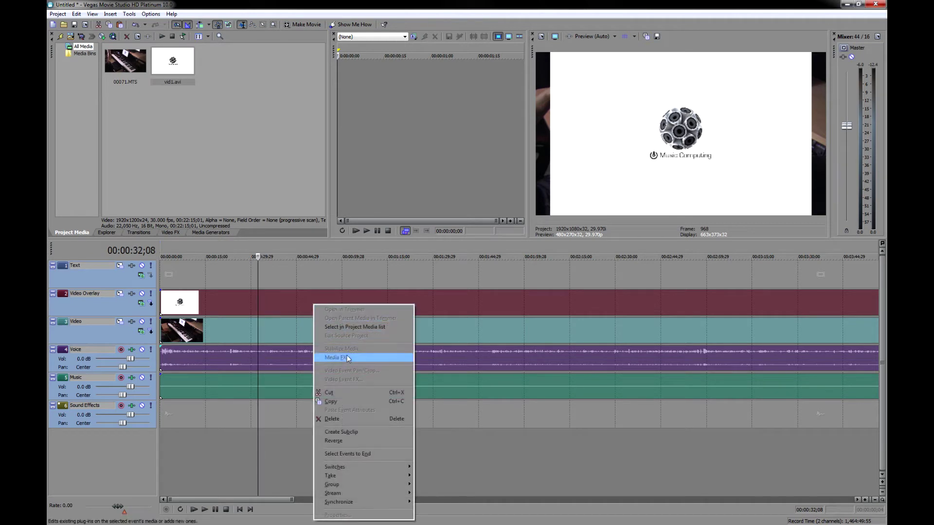
{"action": "mouse_move", "coordinate": [360, 486]}
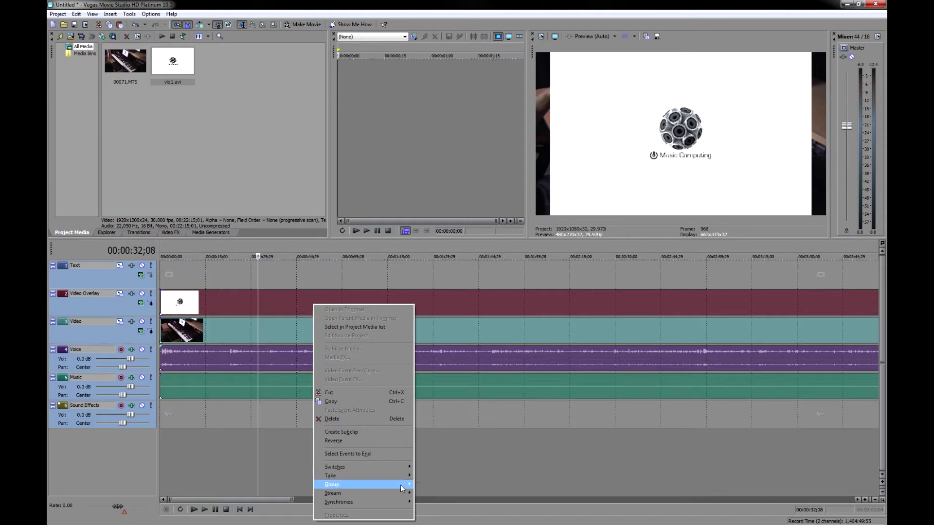
{"action": "mouse_move", "coordinate": [401, 485]}
{"action": "left_click", "coordinate": [447, 446]}
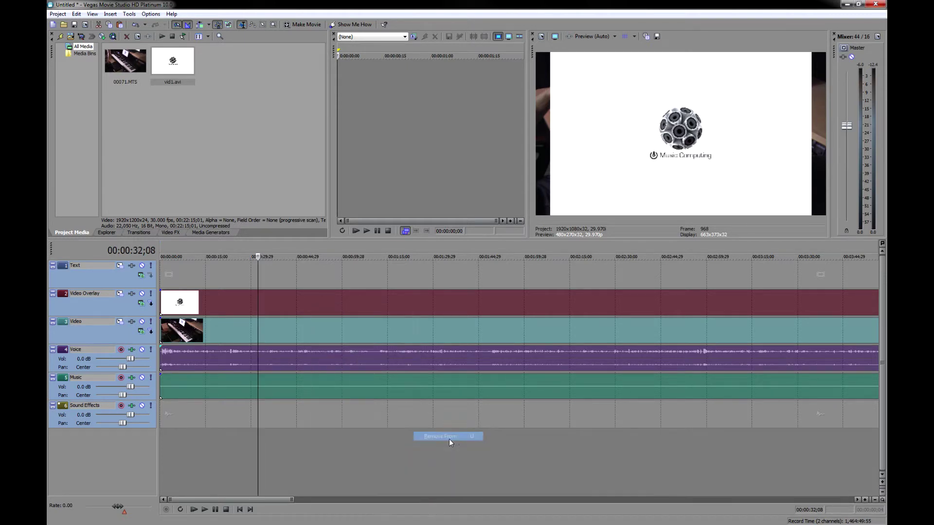
{"action": "left_click", "coordinate": [387, 425]}
{"action": "left_click", "coordinate": [264, 383]}
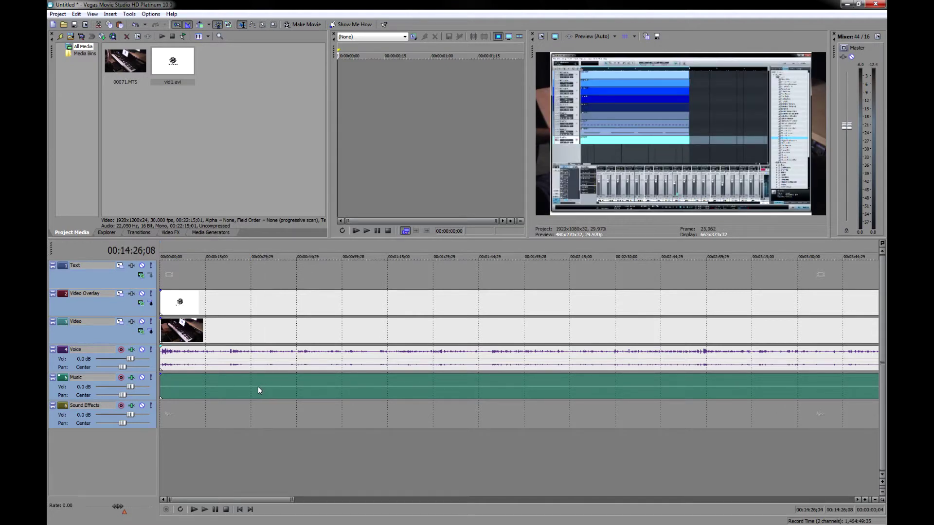
{"action": "right_click", "coordinate": [258, 388]}
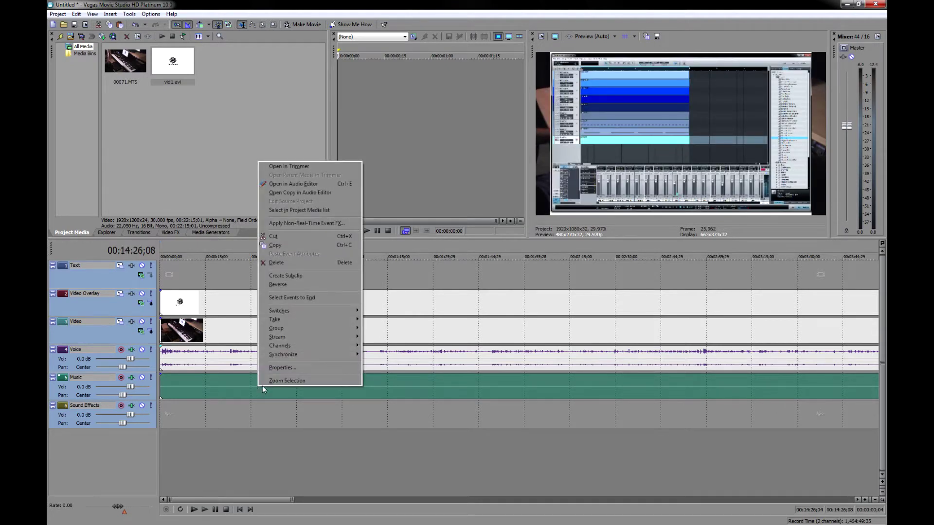
Delete the vid1.avi audio event from the Music track.
{"action": "left_click", "coordinate": [296, 260]}
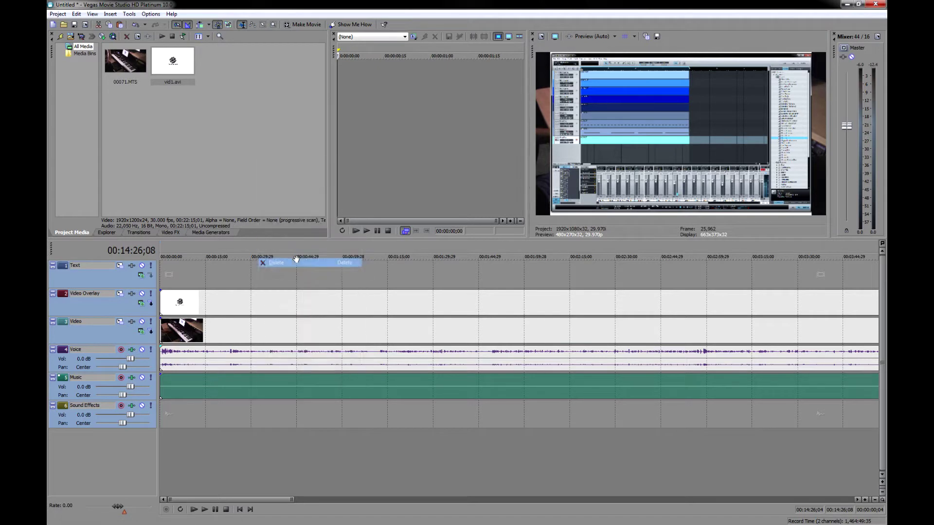
{"action": "left_click", "coordinate": [241, 386]}
{"action": "left_click", "coordinate": [190, 407]}
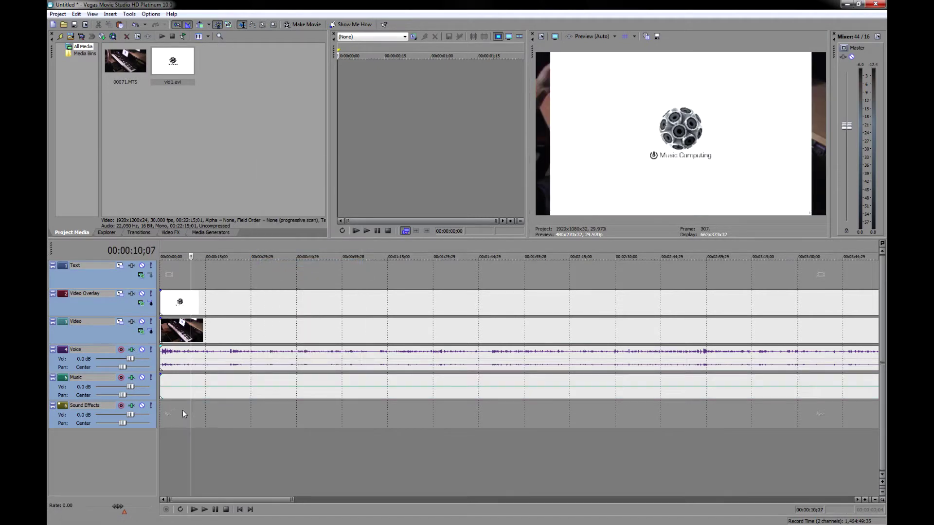
{"action": "left_click", "coordinate": [155, 387]}
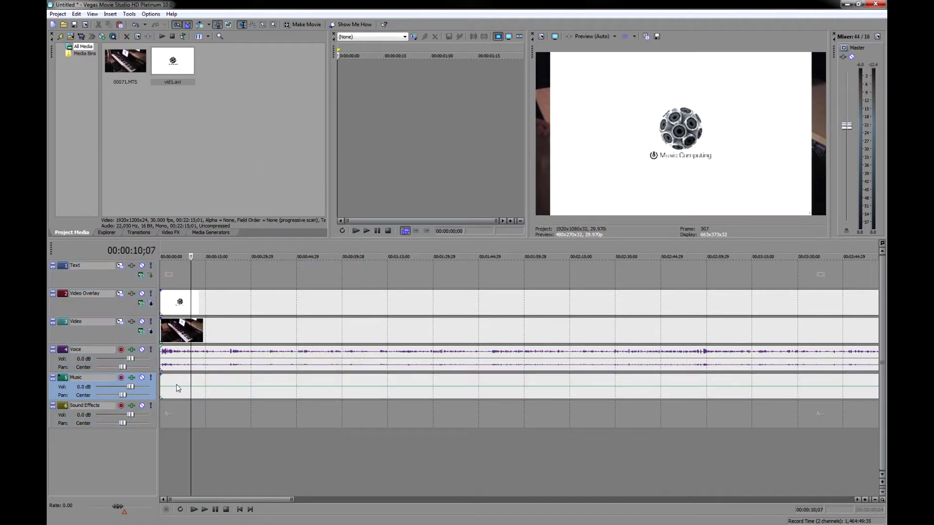
{"action": "right_click", "coordinate": [176, 388]}
{"action": "left_click", "coordinate": [231, 272]}
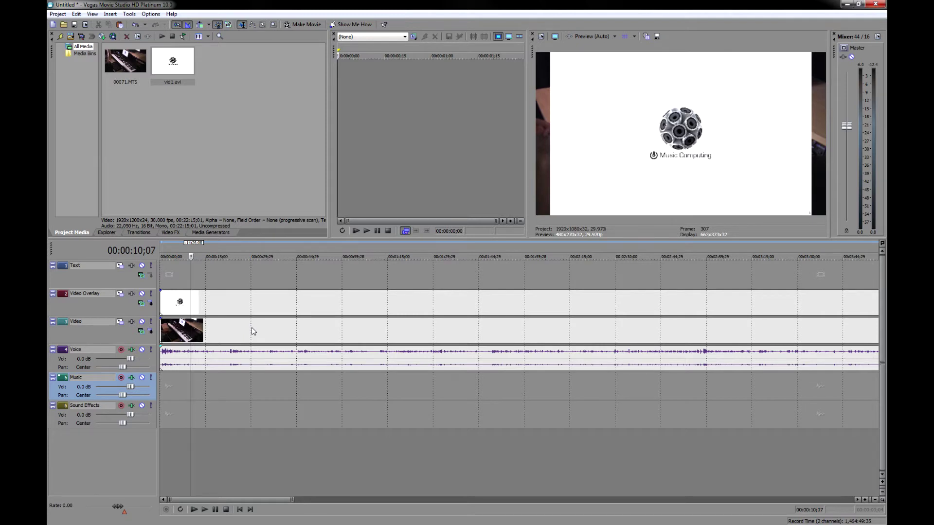
Play the opening while zooming the timeline in so about 40 seconds fill the view.
{"action": "key", "text": "space"}
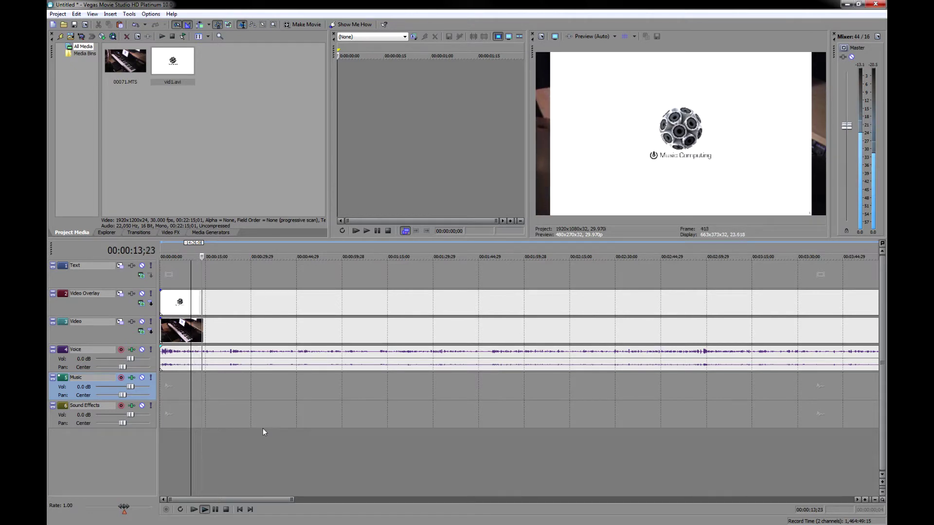
{"action": "left_click", "coordinate": [863, 498]}
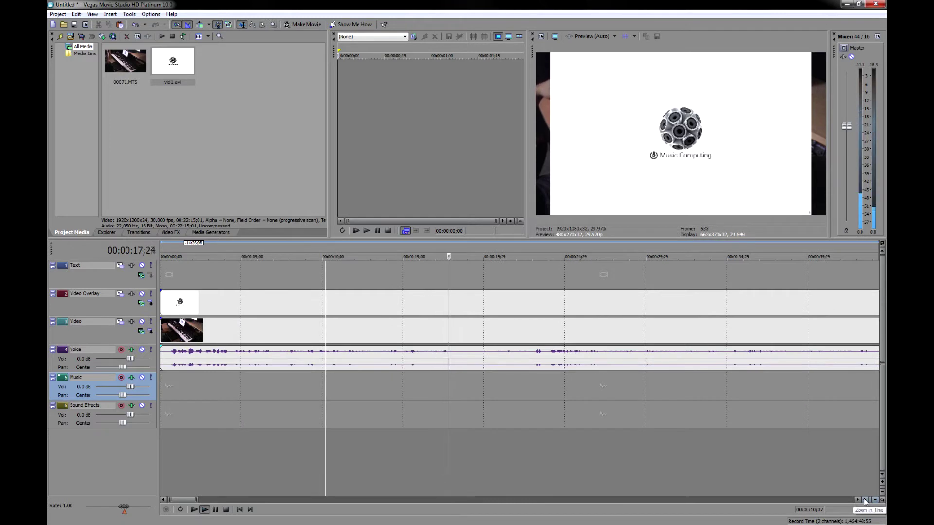
{"action": "key", "text": "space"}
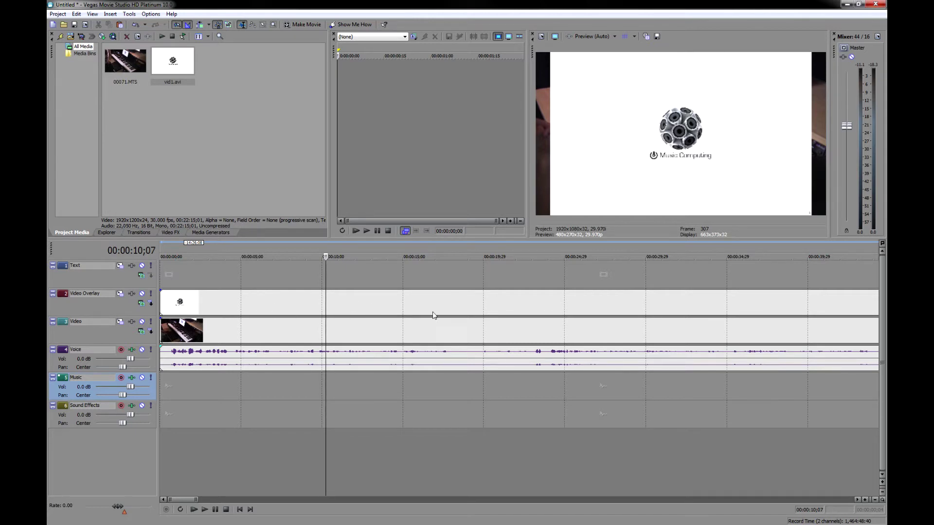
{"action": "key", "text": "space"}
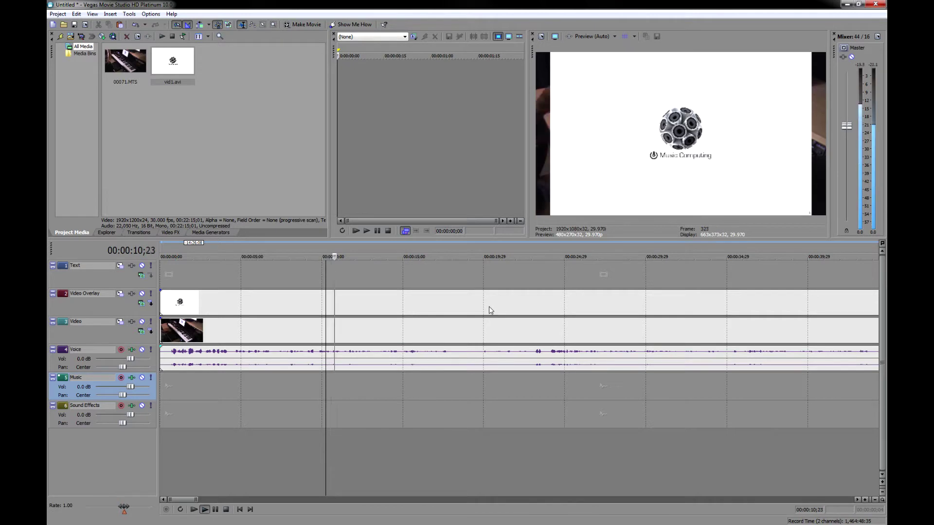
Select the vid1.avi overlay and play through it, jumping ahead past 36 seconds.
{"action": "left_click", "coordinate": [489, 307]}
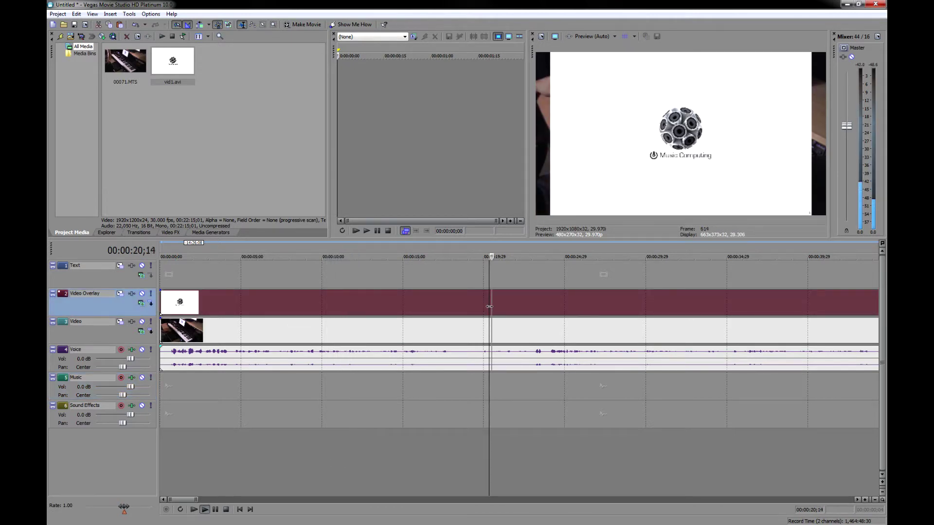
{"action": "left_click", "coordinate": [555, 308]}
{"action": "left_click", "coordinate": [599, 307]}
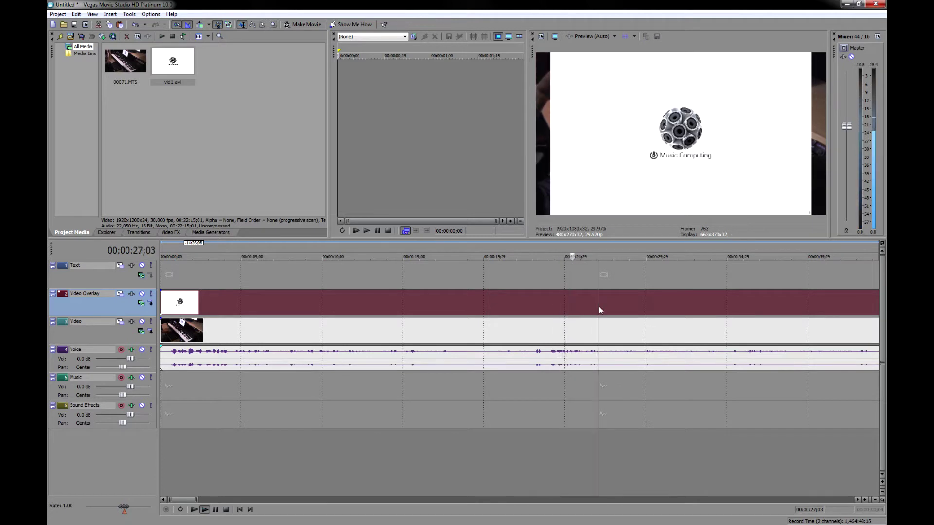
{"action": "left_click", "coordinate": [654, 308]}
{"action": "left_click", "coordinate": [744, 310]}
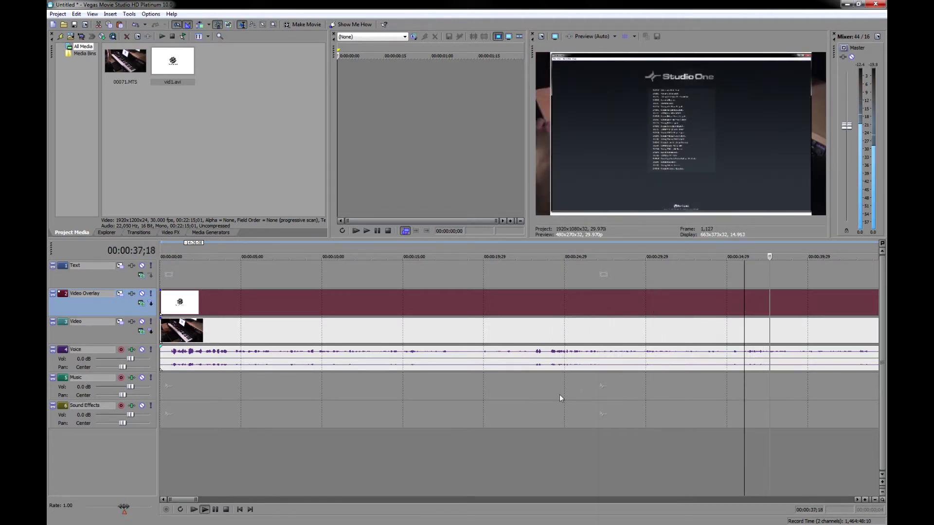
{"action": "left_click", "coordinate": [856, 500]}
{"action": "left_click", "coordinate": [857, 499]}
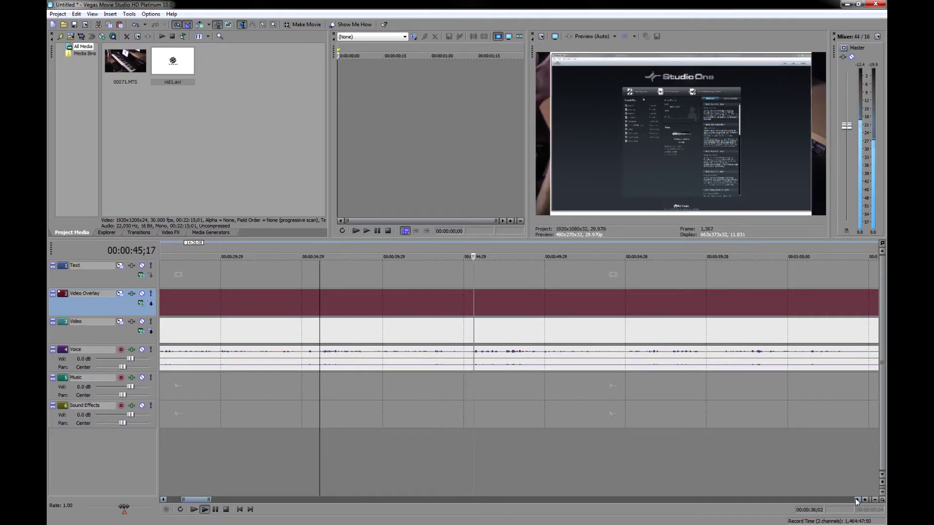
{"action": "key", "text": "space"}
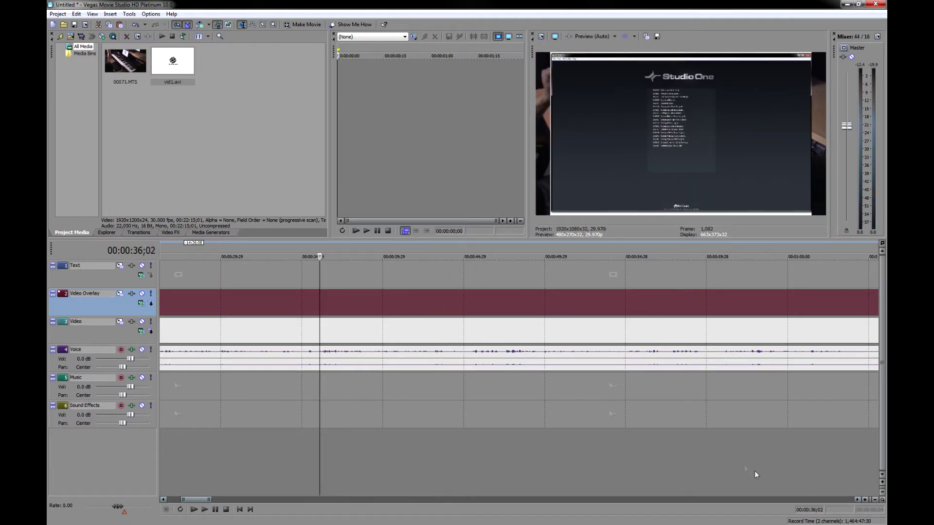
Set the edit point at 00:00:44;28 and preview the cut there several times.
{"action": "left_click", "coordinate": [486, 265]}
{"action": "key", "text": "space"}
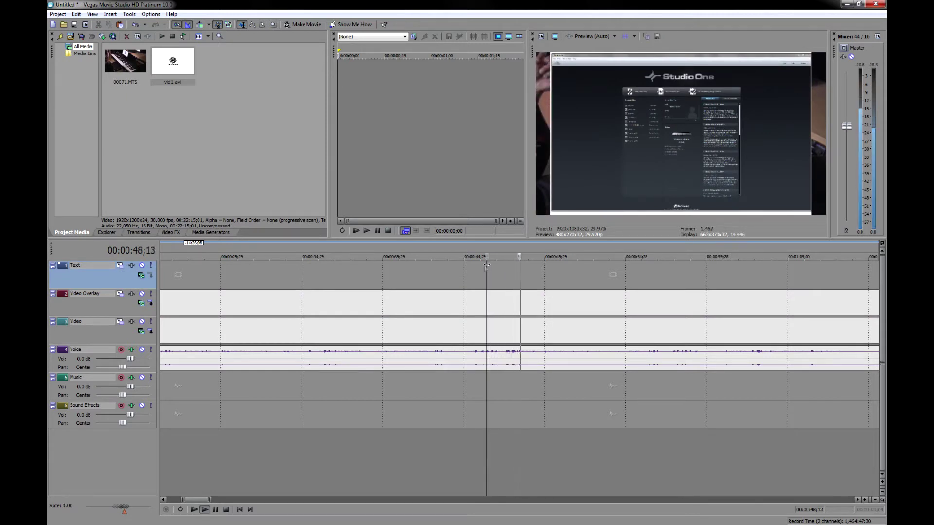
{"action": "key", "text": "space"}
{"action": "left_click", "coordinate": [463, 265]}
{"action": "key", "text": "space"}
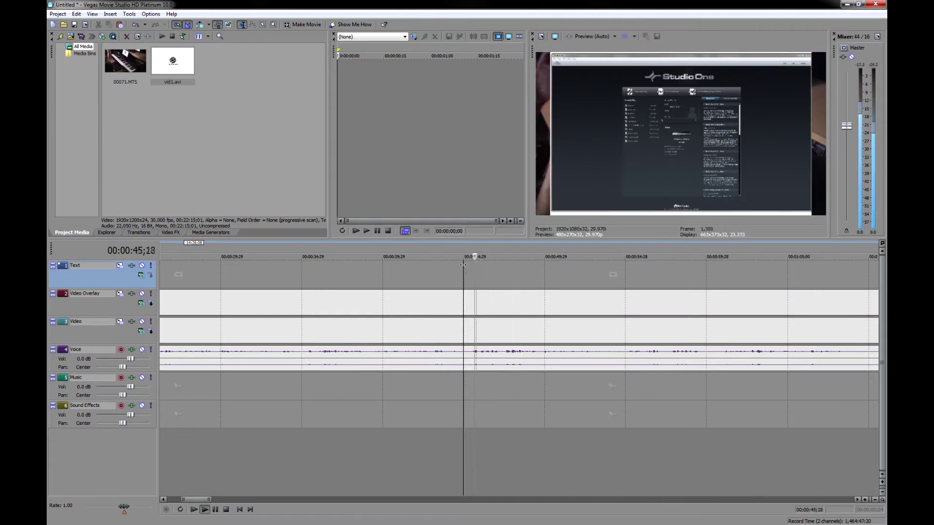
{"action": "key", "text": "space"}
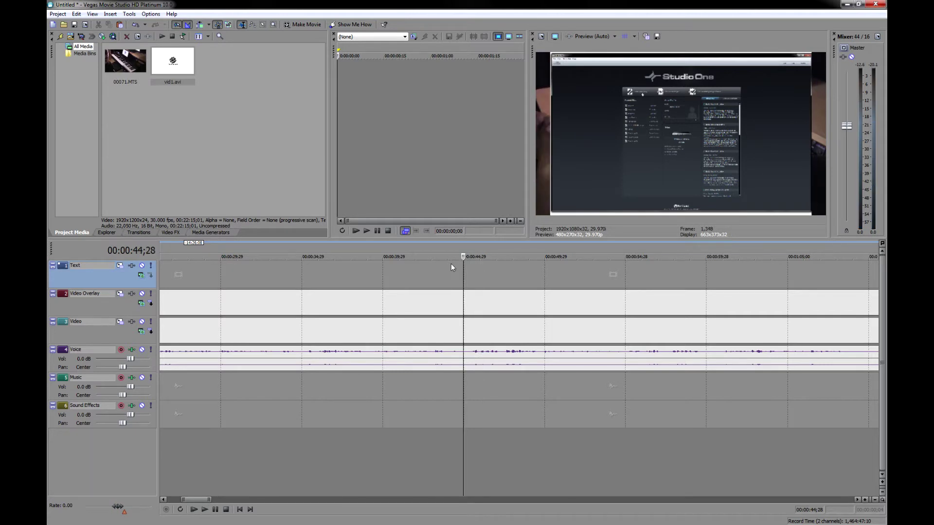
{"action": "key", "text": "space"}
{"action": "key", "text": "space"}
Split the vid1.avi overlay, delete its opening part, and move the rest to start near 00:00:17.
{"action": "left_click", "coordinate": [77, 14]}
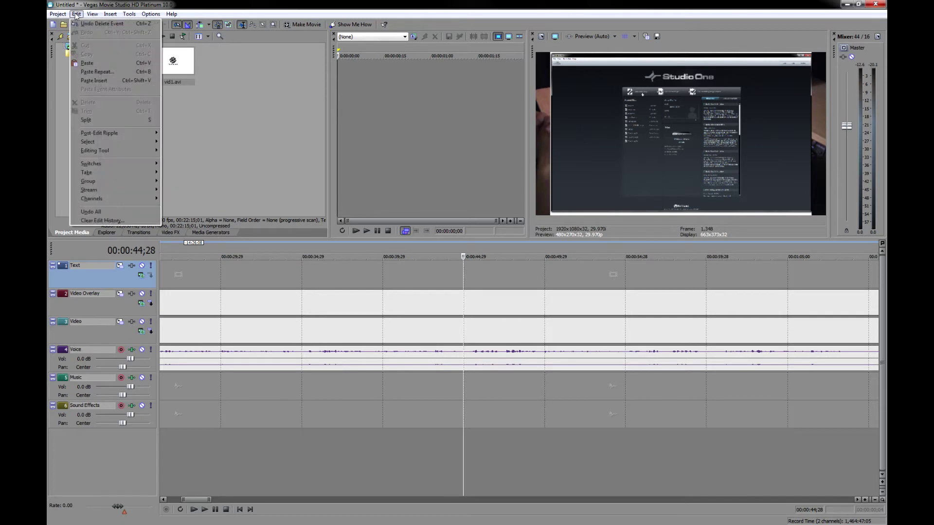
{"action": "left_click", "coordinate": [89, 121]}
{"action": "left_click", "coordinate": [371, 302]}
{"action": "right_click", "coordinate": [371, 303]}
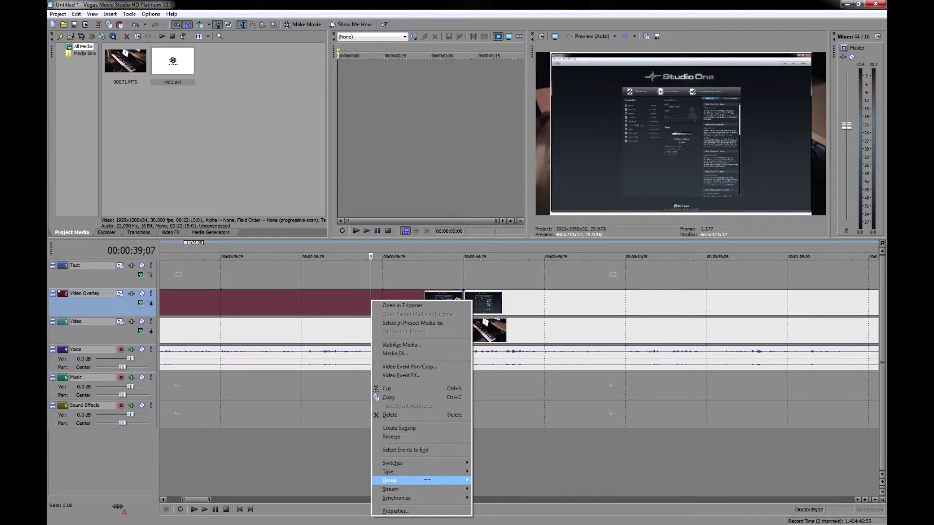
{"action": "left_click", "coordinate": [422, 415]}
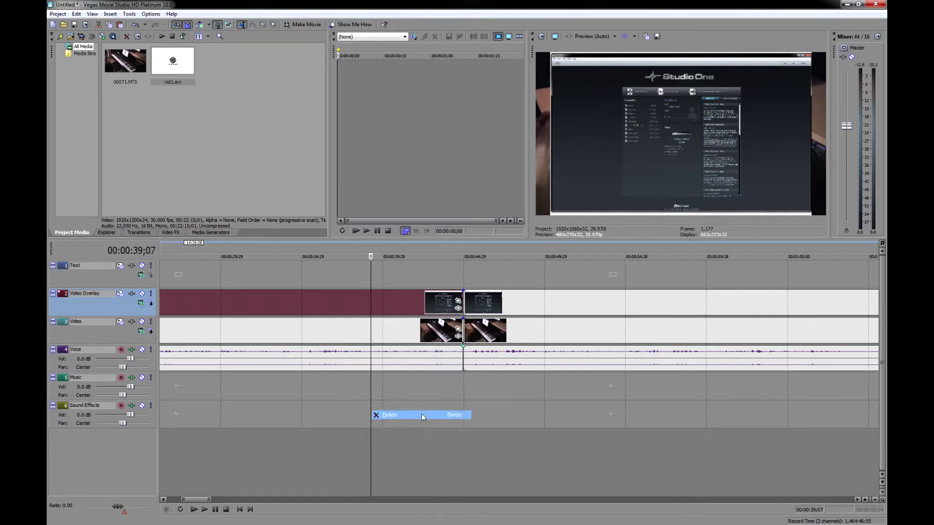
{"action": "mouse_move", "coordinate": [486, 304]}
{"action": "left_mouse_down"}
{"action": "mouse_move", "coordinate": [83, 312]}
{"action": "mouse_move", "coordinate": [543, 313]}
{"action": "mouse_move", "coordinate": [485, 314]}
{"action": "left_mouse_up"}
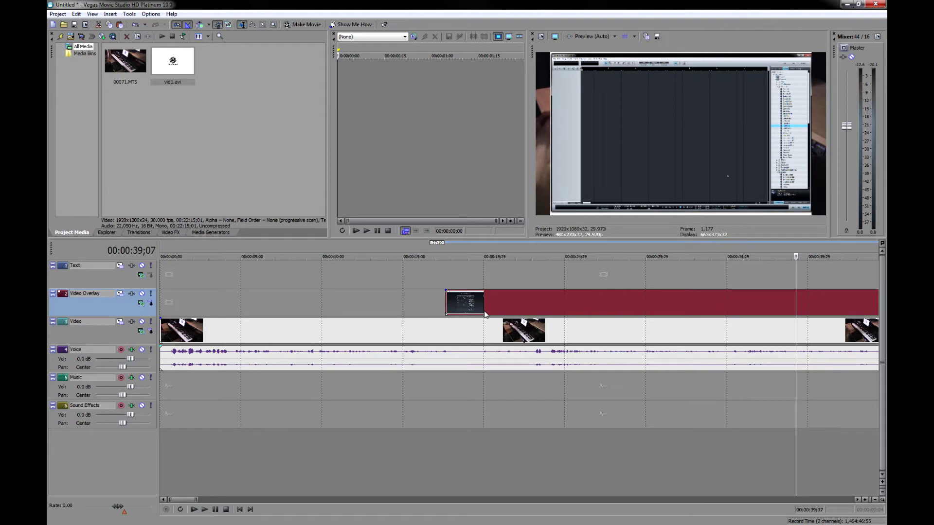
{"action": "left_click", "coordinate": [413, 281]}
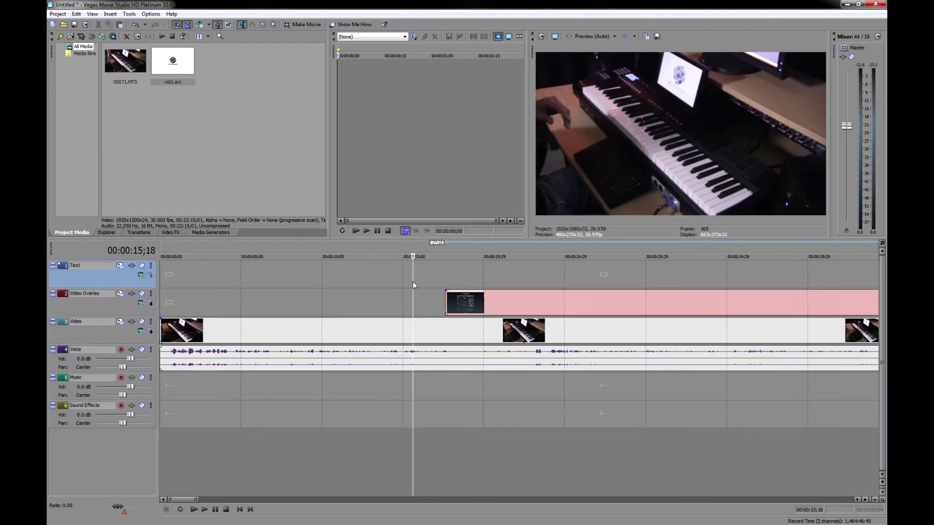
{"action": "key", "text": "space"}
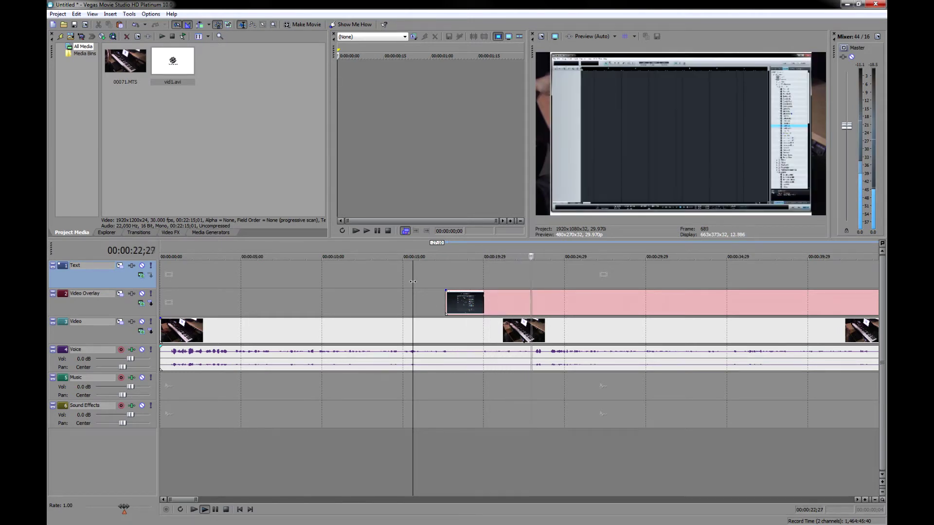
{"action": "key", "text": "space"}
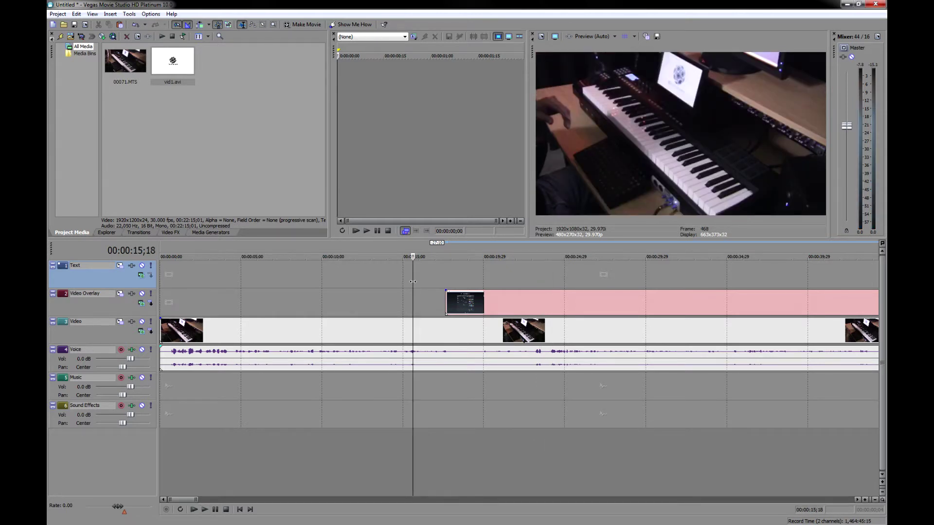
{"action": "left_click", "coordinate": [453, 282]}
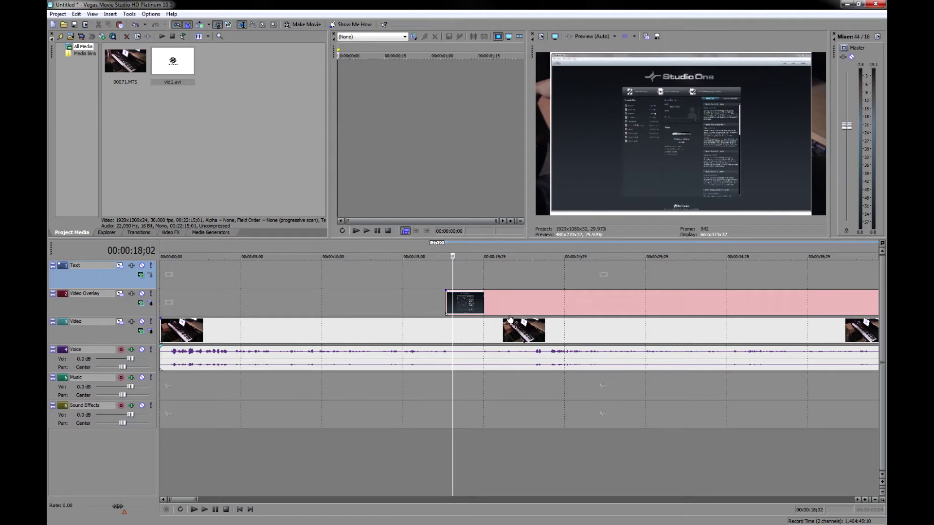
{"action": "key", "text": "space"}
{"action": "left_click", "coordinate": [433, 281]}
{"action": "key", "text": "space"}
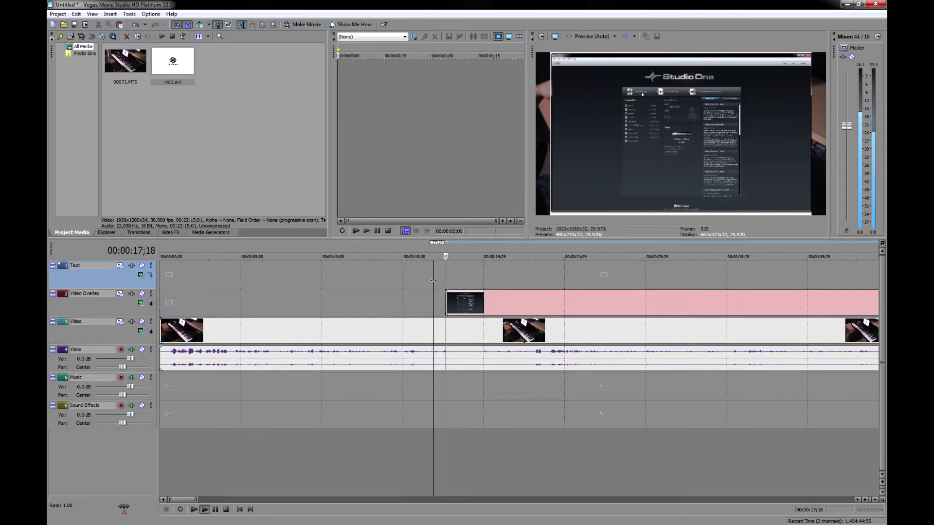
{"action": "key", "text": "space"}
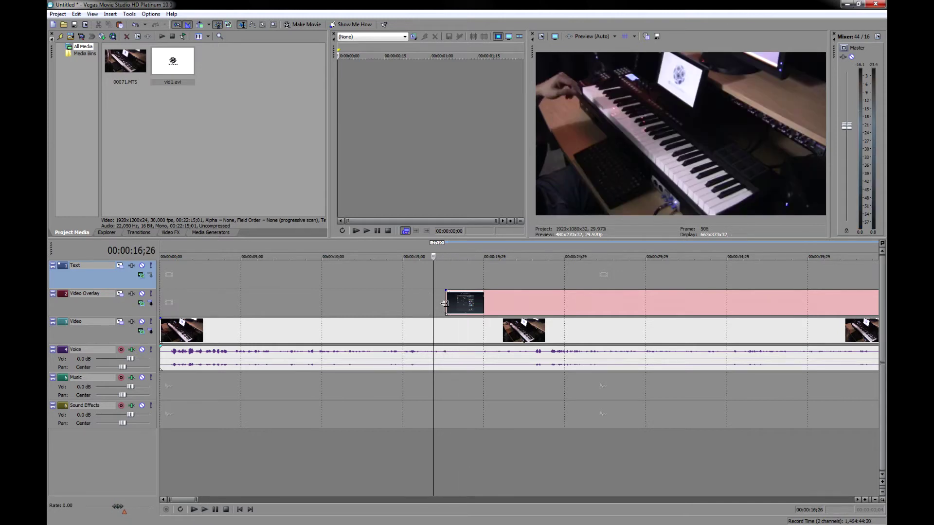
{"action": "left_click", "coordinate": [445, 273]}
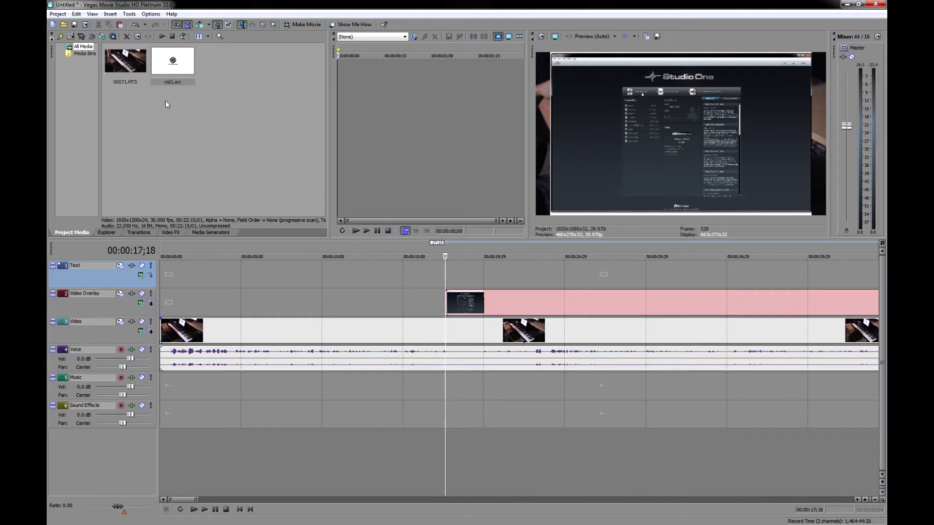
{"action": "left_click", "coordinate": [76, 13]}
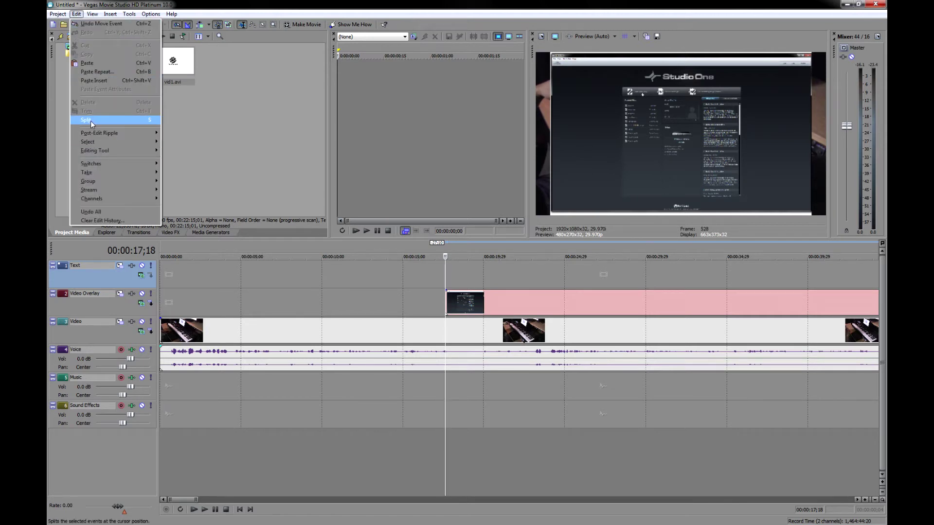
Split the keyboard video at 17;18 and again at 23;27.
{"action": "left_click", "coordinate": [90, 121]}
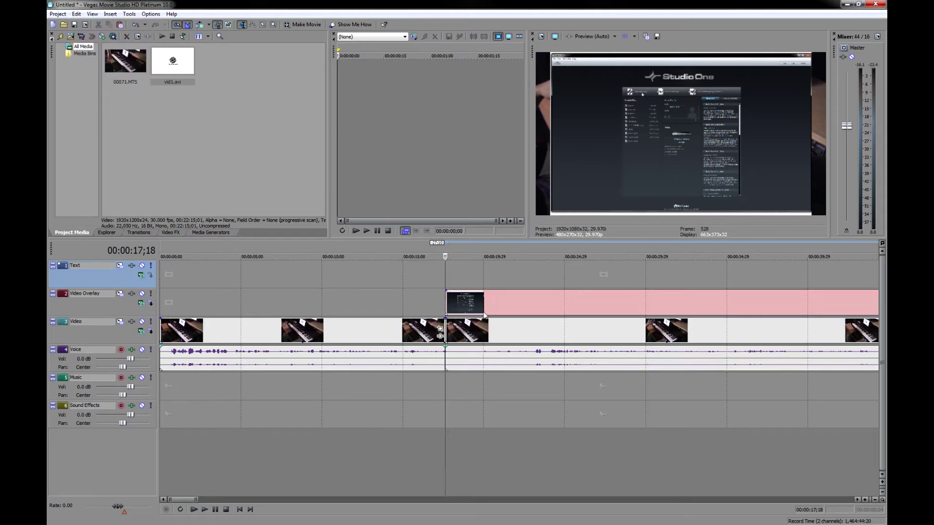
{"action": "key", "text": "space"}
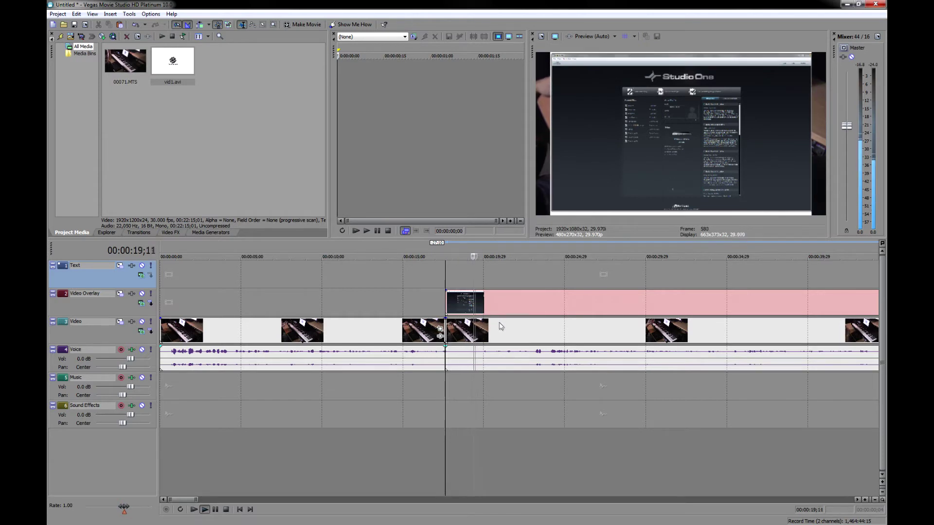
{"action": "left_click", "coordinate": [214, 510]}
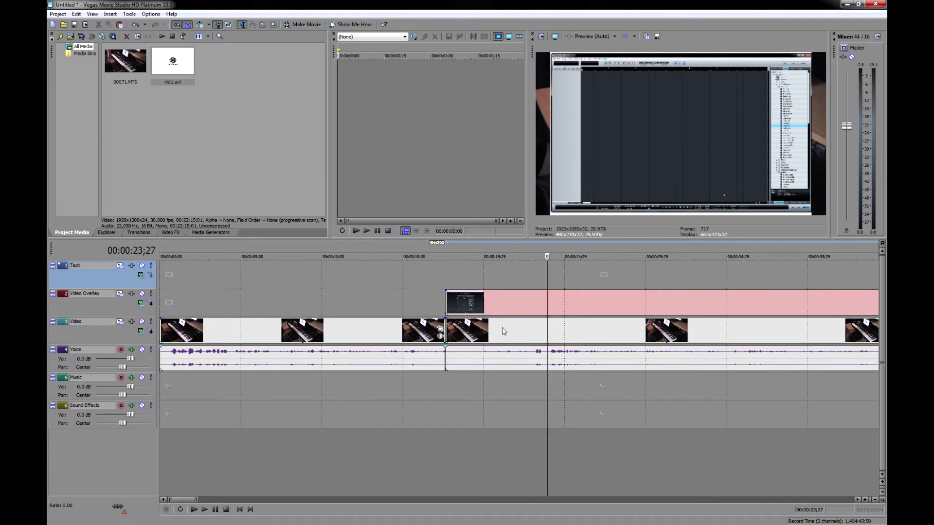
{"action": "left_click", "coordinate": [77, 14]}
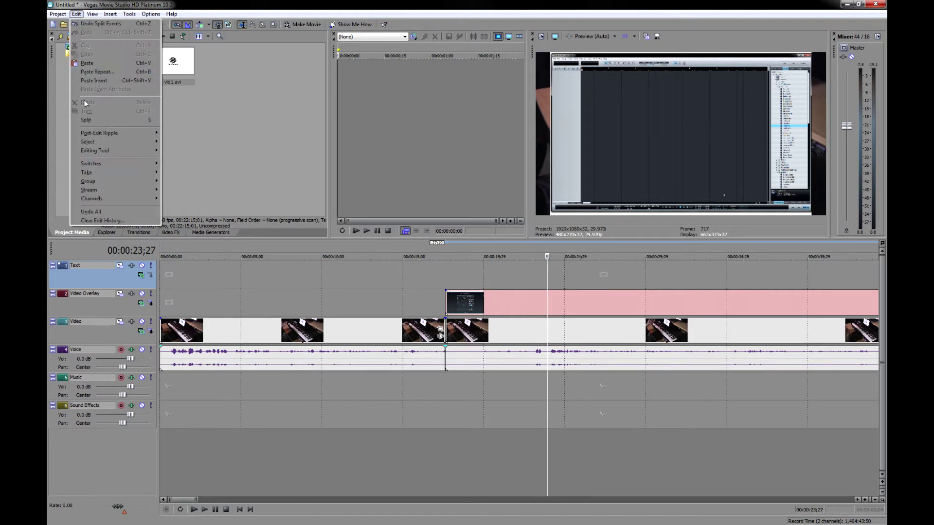
{"action": "left_click", "coordinate": [99, 118]}
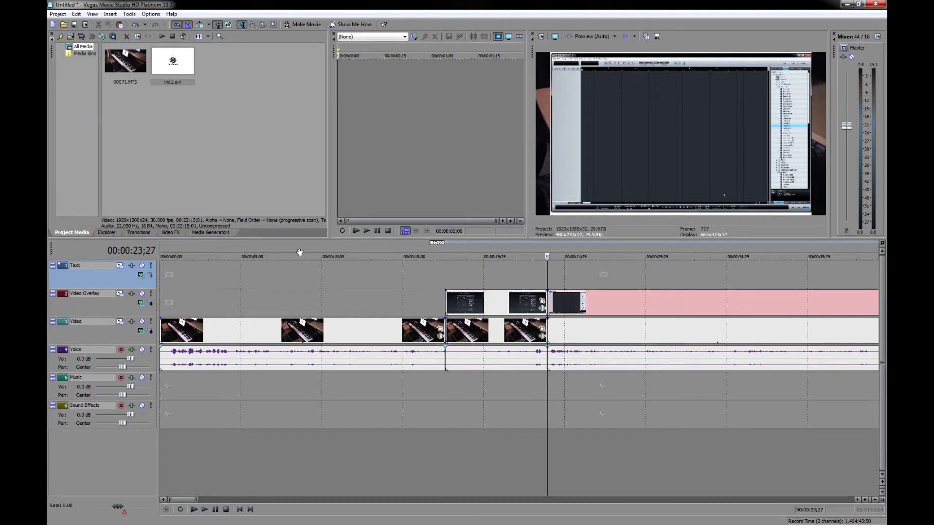
Delete the keyboard video piece between the two cuts and play back to check the gap.
{"action": "right_click", "coordinate": [487, 332]}
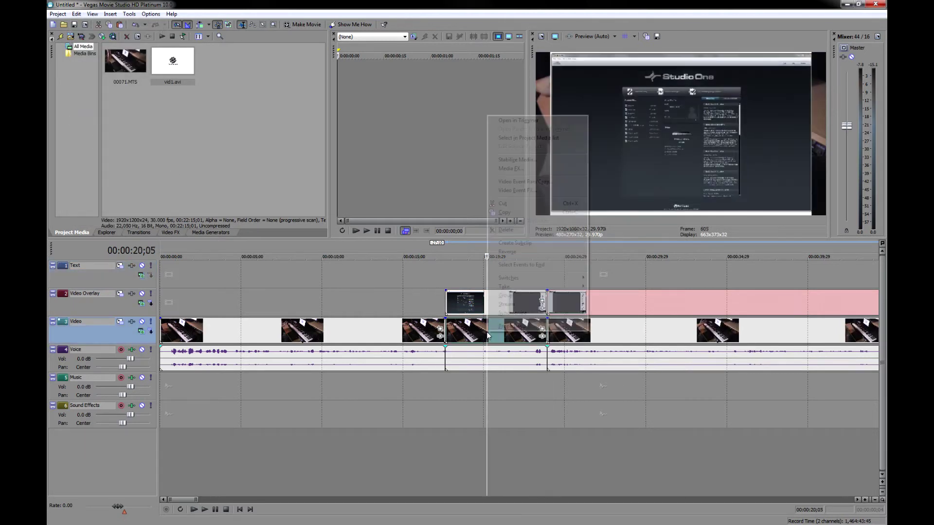
{"action": "left_click", "coordinate": [526, 230]}
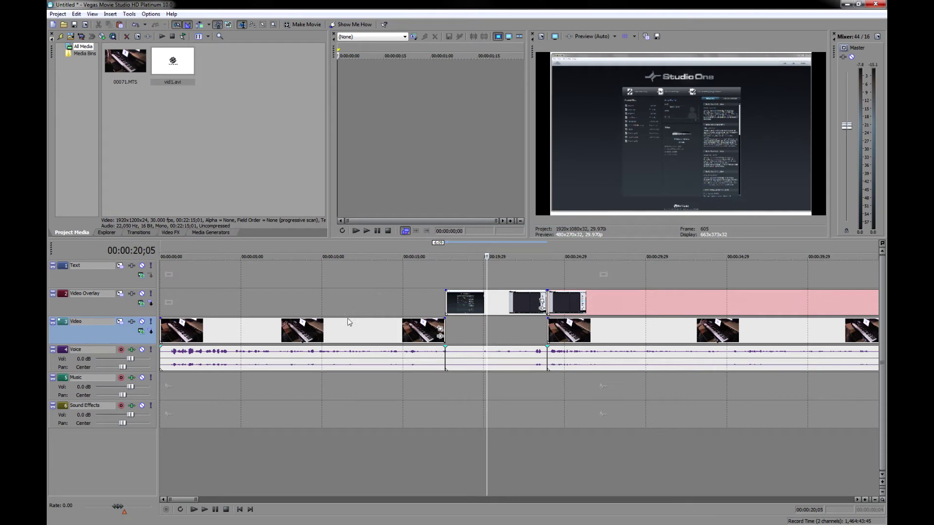
{"action": "left_click", "coordinate": [368, 292]}
{"action": "key", "text": "space"}
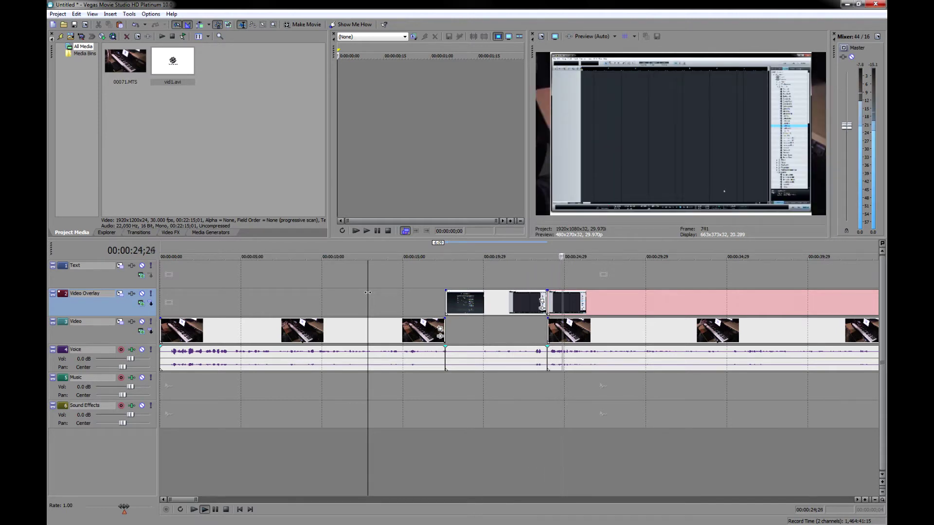
{"action": "key", "text": "space"}
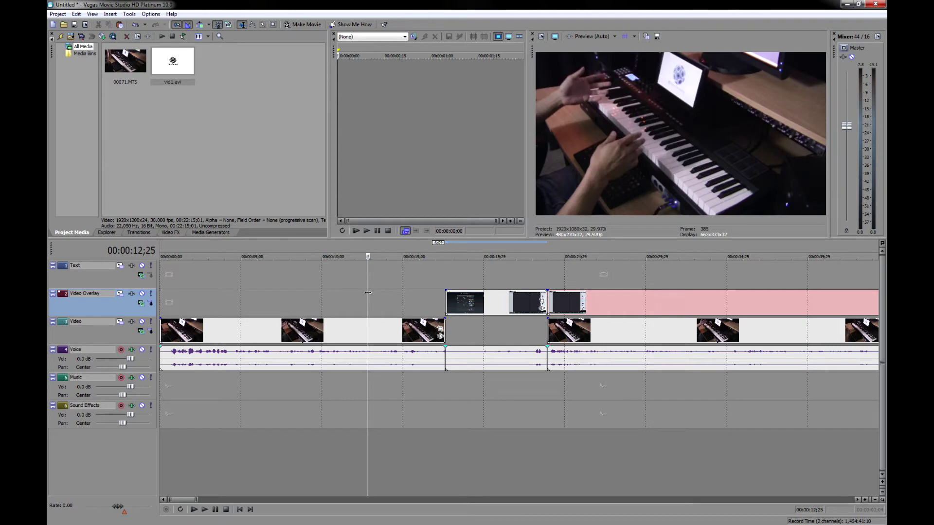
{"action": "key", "text": "space"}
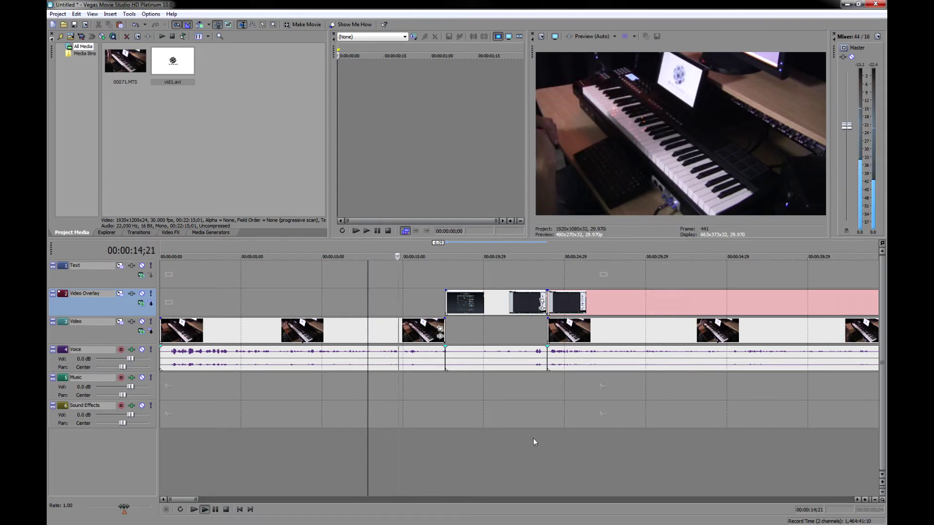
{"action": "left_click", "coordinate": [857, 500]}
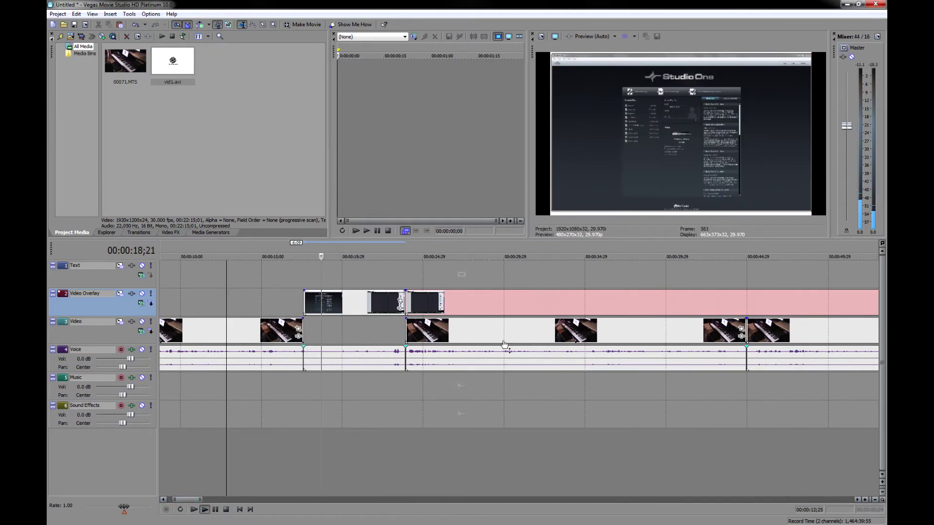
{"action": "left_click", "coordinate": [478, 271]}
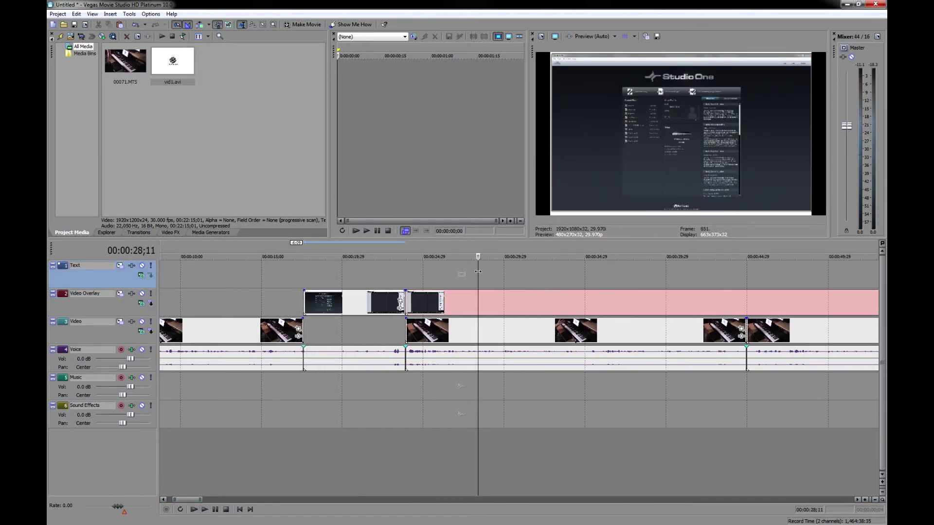
{"action": "key", "text": "space"}
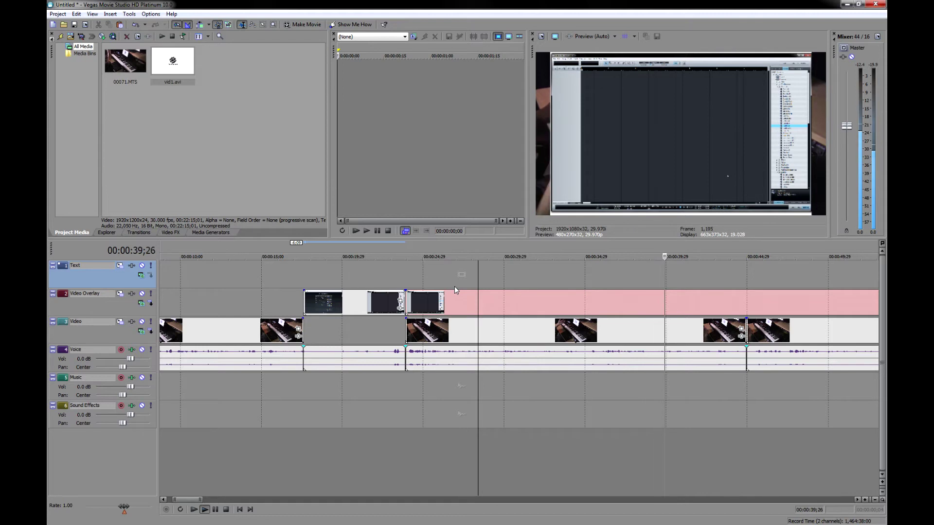
{"action": "left_click", "coordinate": [874, 499]}
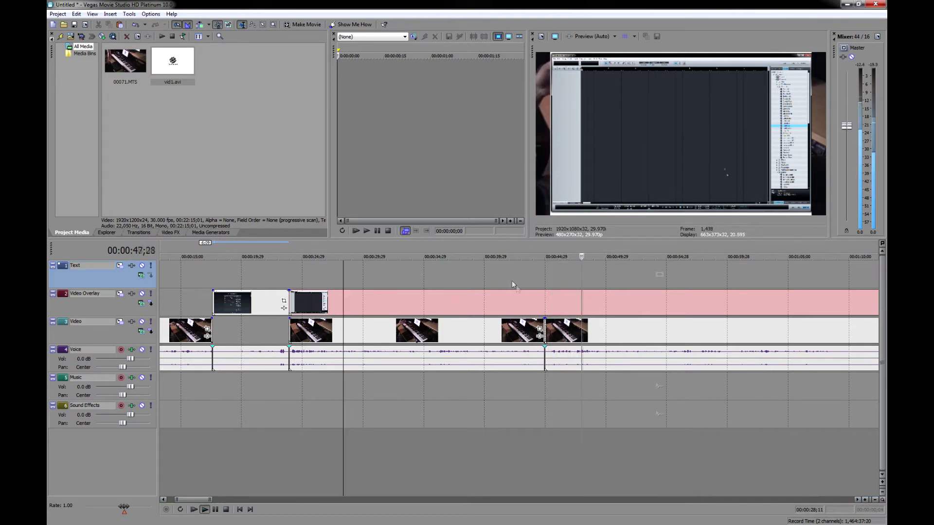
{"action": "key", "text": "space"}
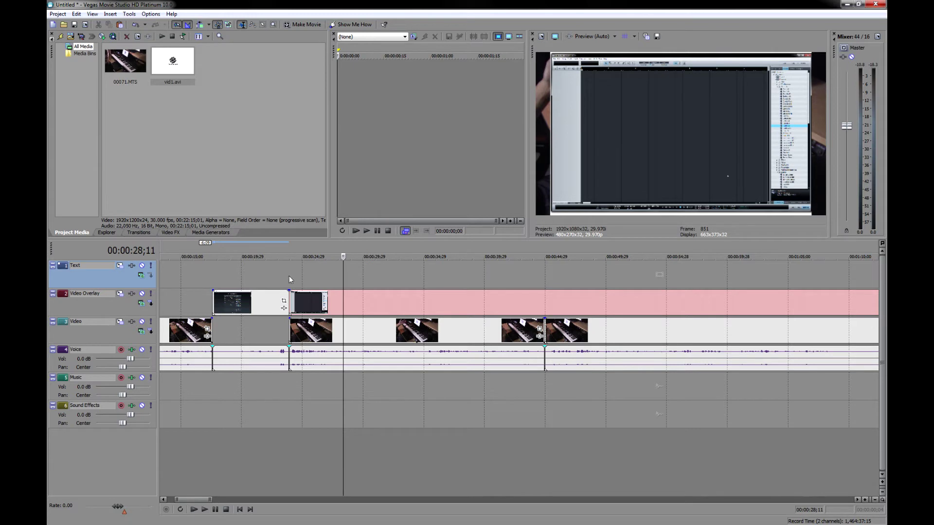
{"action": "left_click", "coordinate": [283, 272]}
{"action": "key", "text": "space"}
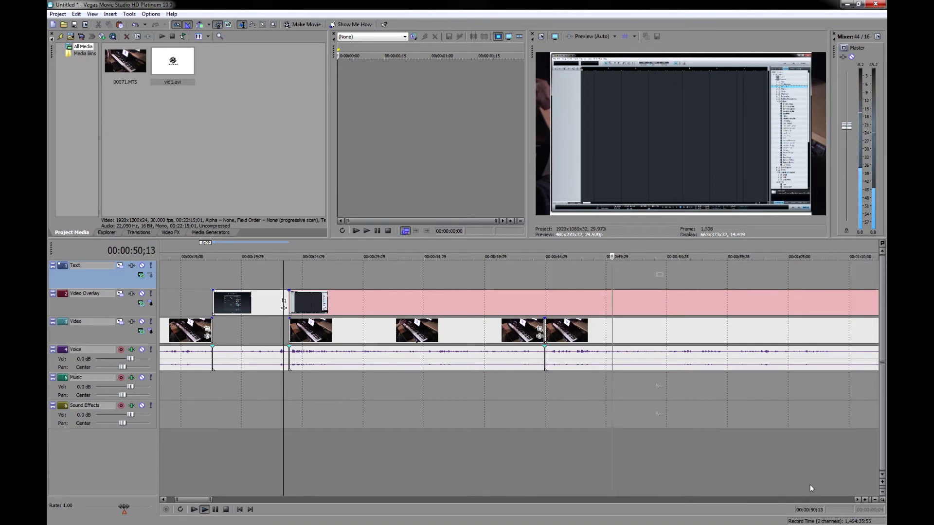
{"action": "left_click", "coordinate": [857, 499]}
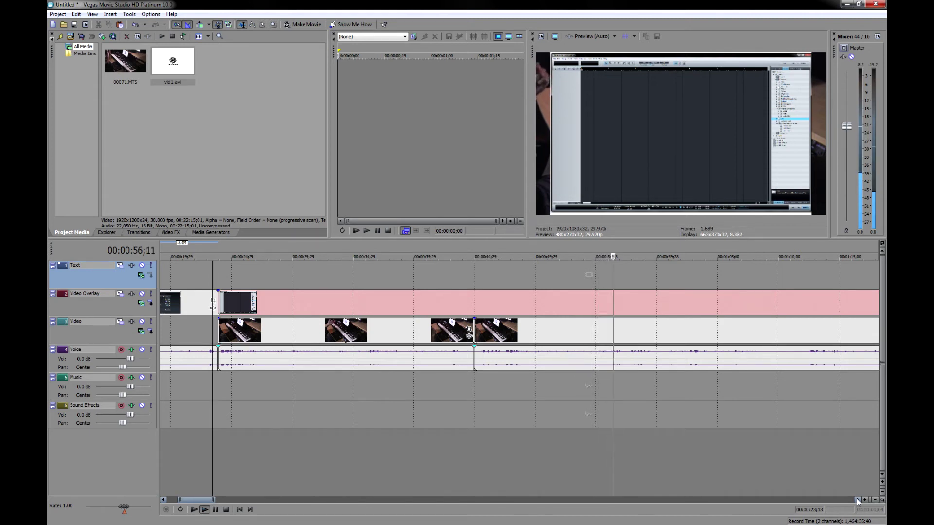
{"action": "left_click", "coordinate": [857, 500]}
{"action": "key", "text": "space"}
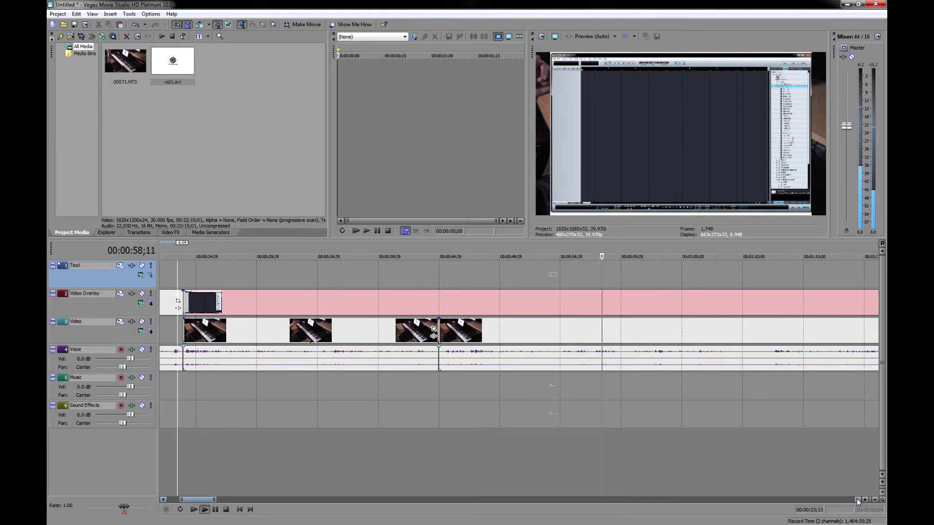
{"action": "left_click", "coordinate": [559, 314]}
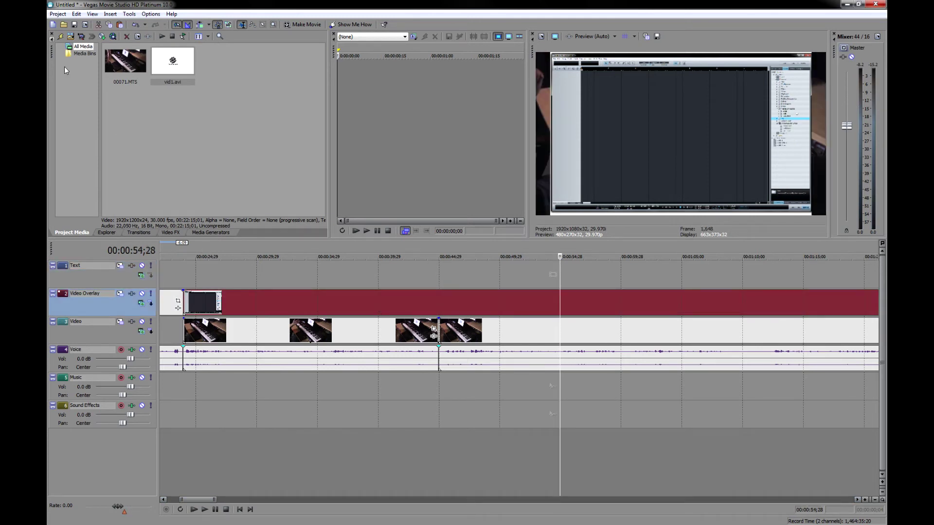
Split the overlay at 54;28 and delete the keyboard video clips beneath it.
{"action": "left_click", "coordinate": [77, 14]}
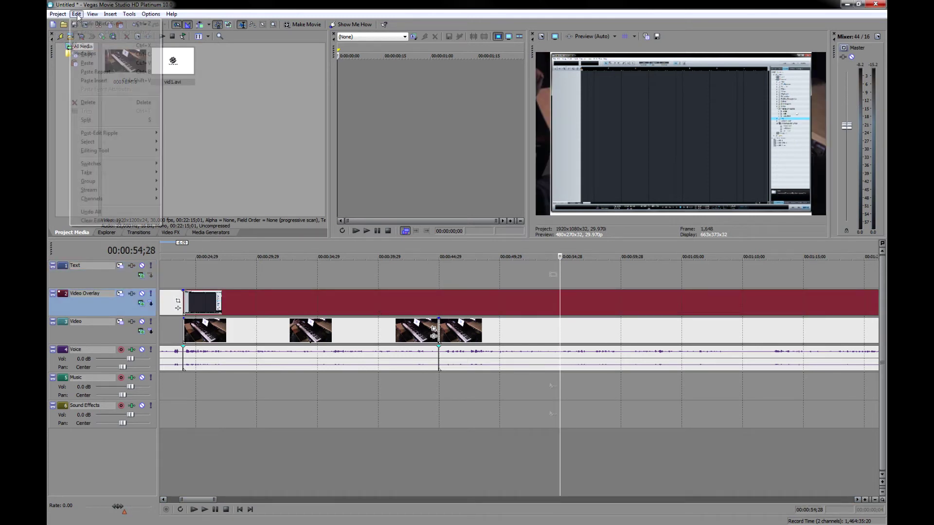
{"action": "left_click", "coordinate": [90, 120]}
{"action": "left_click", "coordinate": [290, 326]}
{"action": "right_click", "coordinate": [291, 326]}
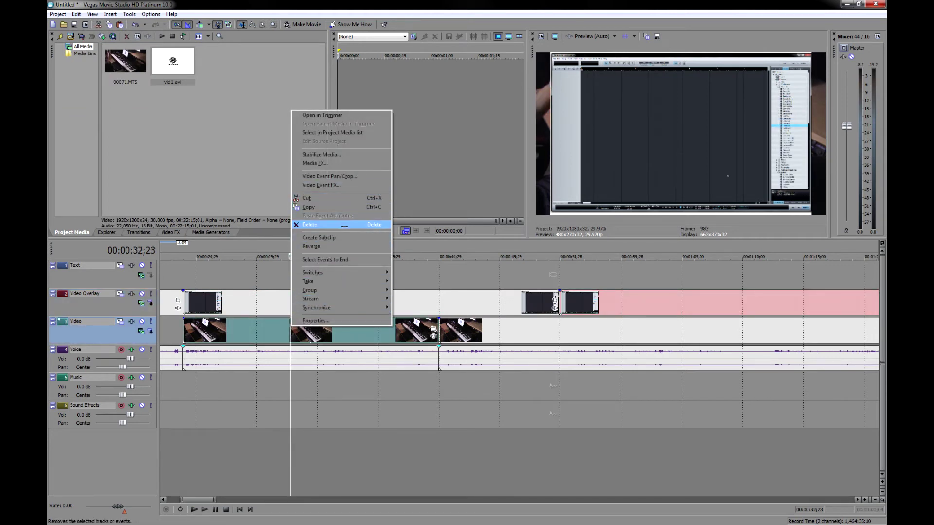
{"action": "left_click", "coordinate": [362, 224]}
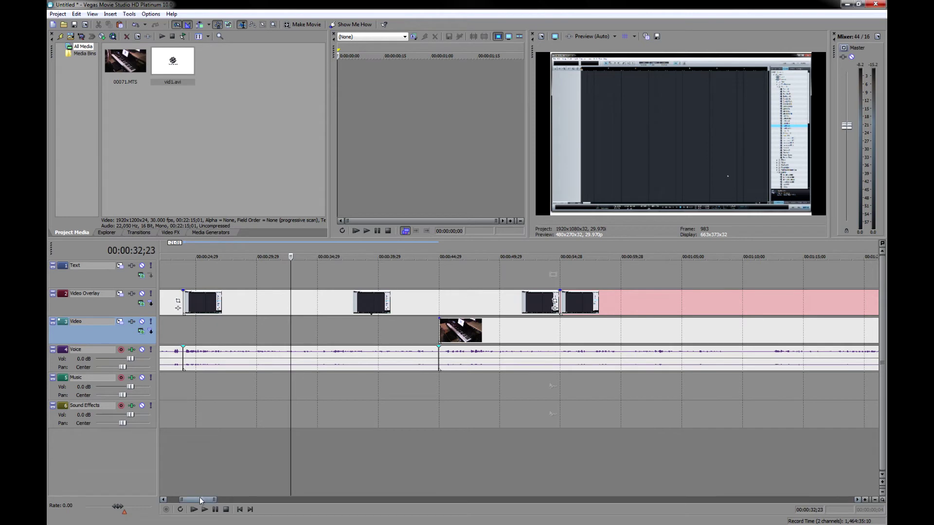
Play back from 14;05 to review the cuts.
{"action": "left_click_drag", "start_coordinate": [201, 500], "coordinate": [192, 497]}
{"action": "left_click", "coordinate": [221, 285]}
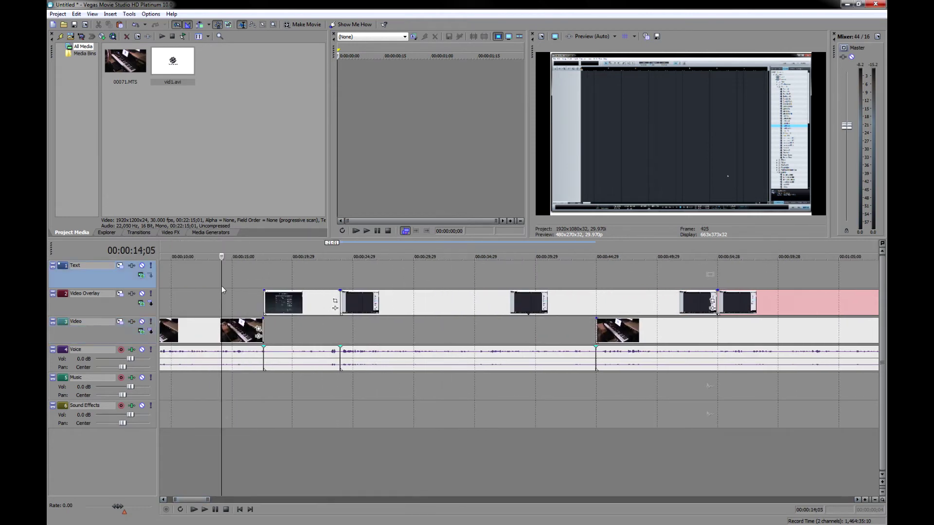
{"action": "key", "text": "space"}
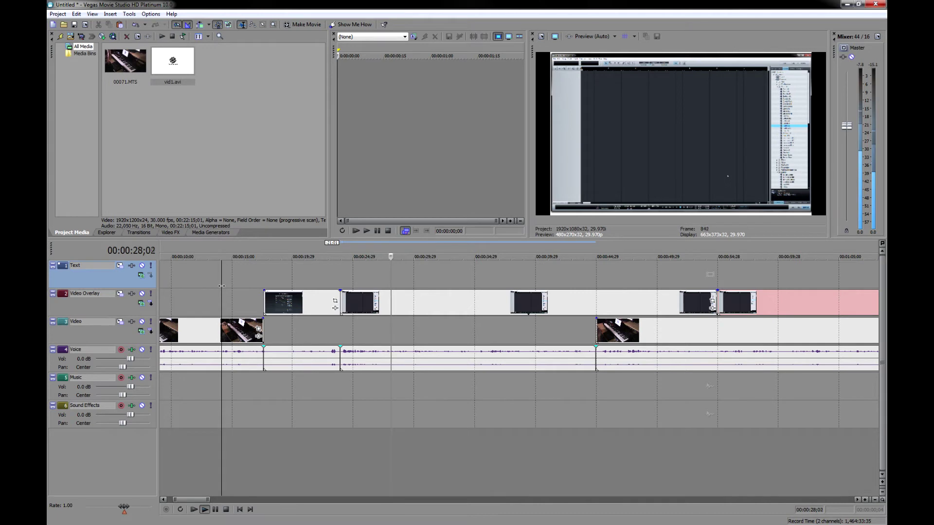
{"action": "key", "text": "space"}
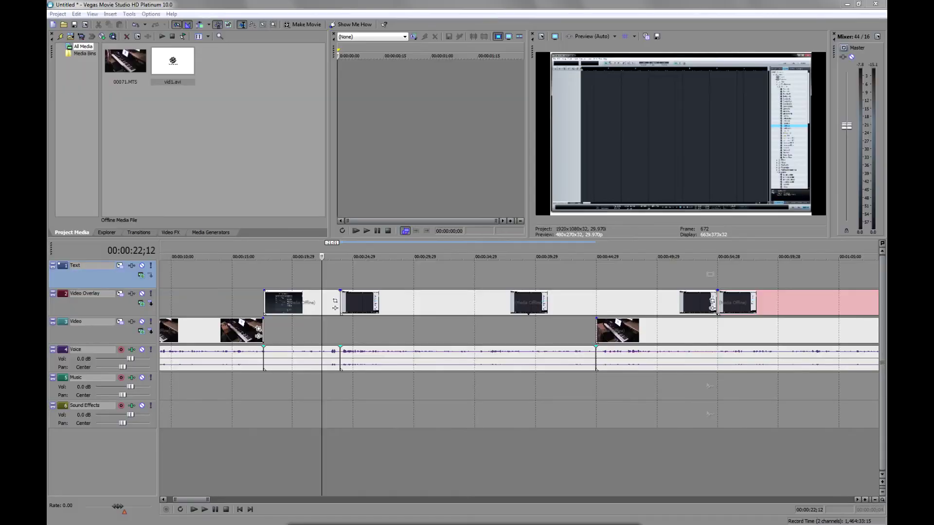
{"action": "key", "text": "super+e"}
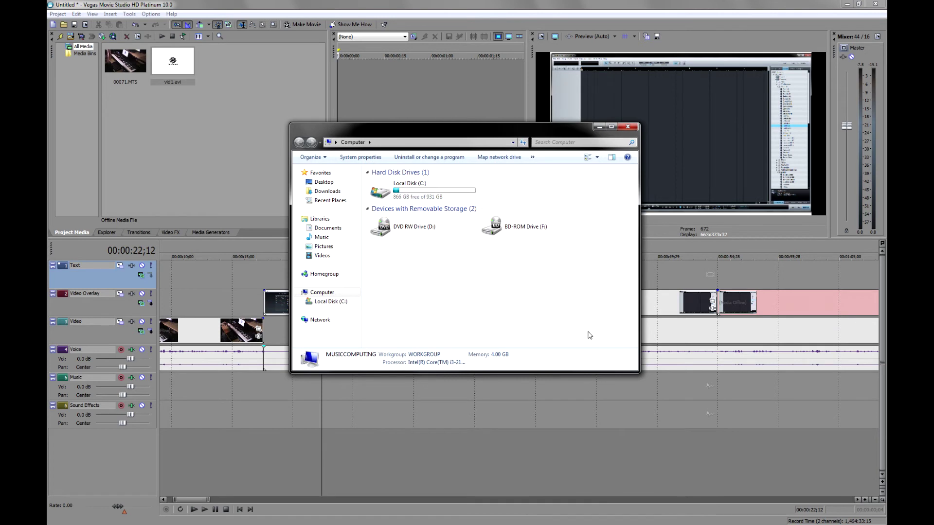
Enlarge Explorer and browse Network > NOTSURE > c > Video Assets to show its two JPEG images.
{"action": "left_click_drag", "start_coordinate": [637, 370], "coordinate": [671, 414]}
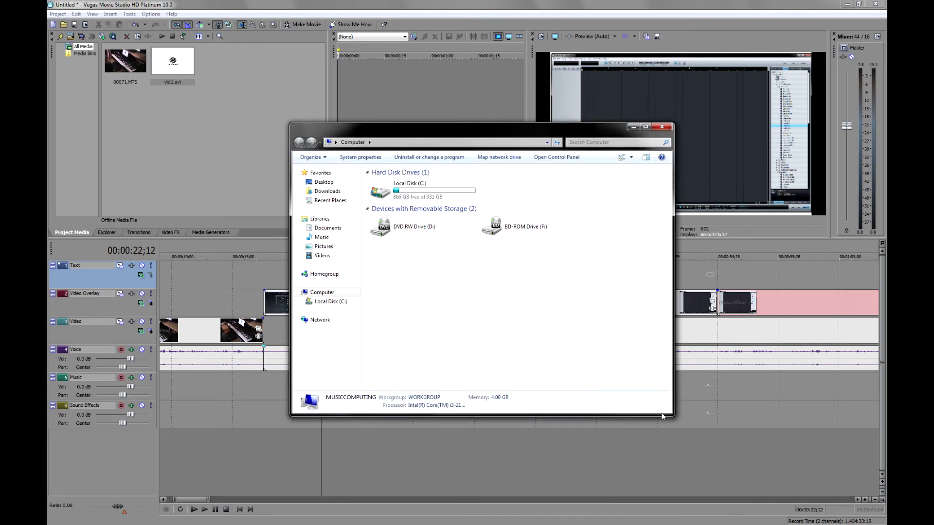
{"action": "left_click", "coordinate": [330, 321]}
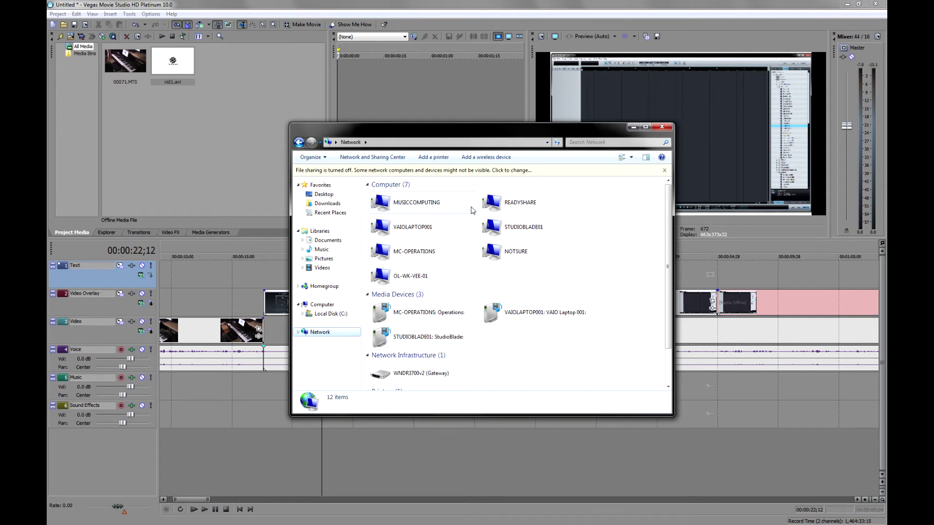
{"action": "double_click", "coordinate": [502, 258]}
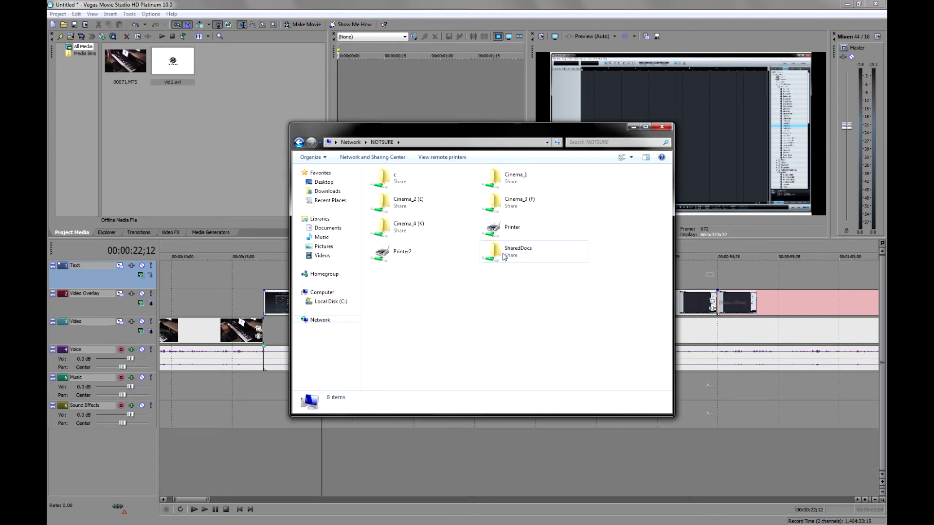
{"action": "double_click", "coordinate": [404, 180]}
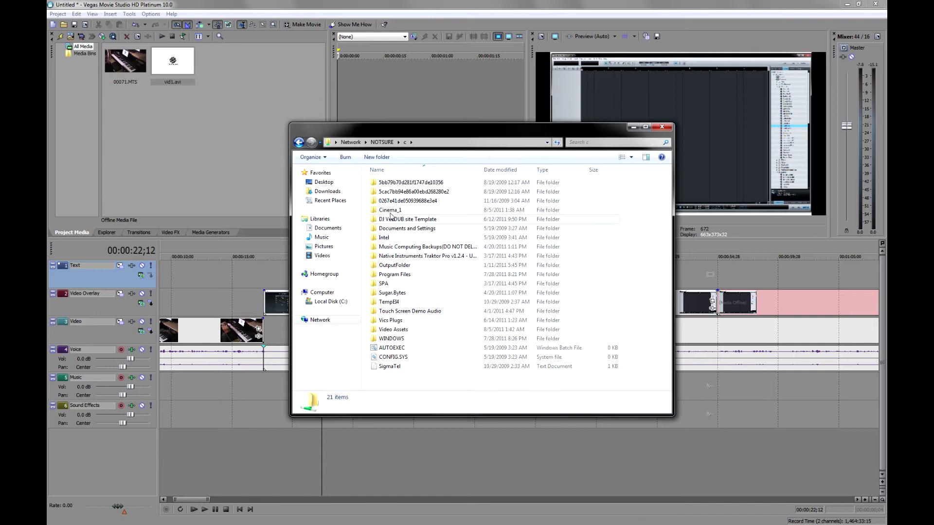
{"action": "double_click", "coordinate": [400, 330]}
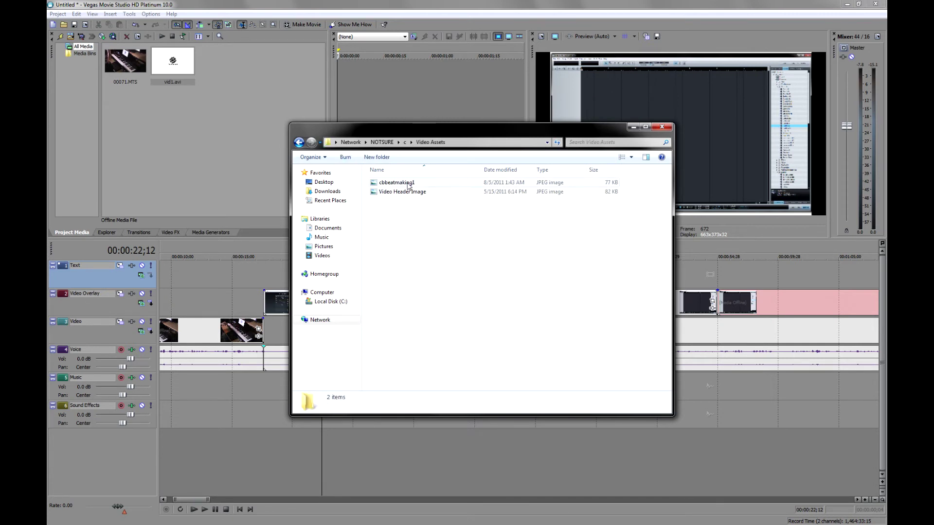
Place Video Header Image on the Text track and cbbeatmaking1.jpg on the Video track, then close Explorer.
{"action": "left_click", "coordinate": [408, 184]}
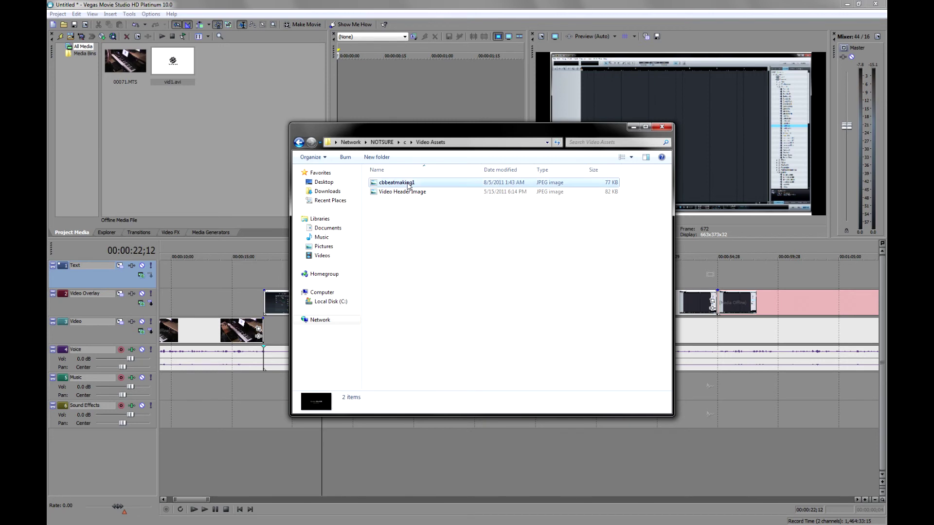
{"action": "left_click", "coordinate": [412, 192]}
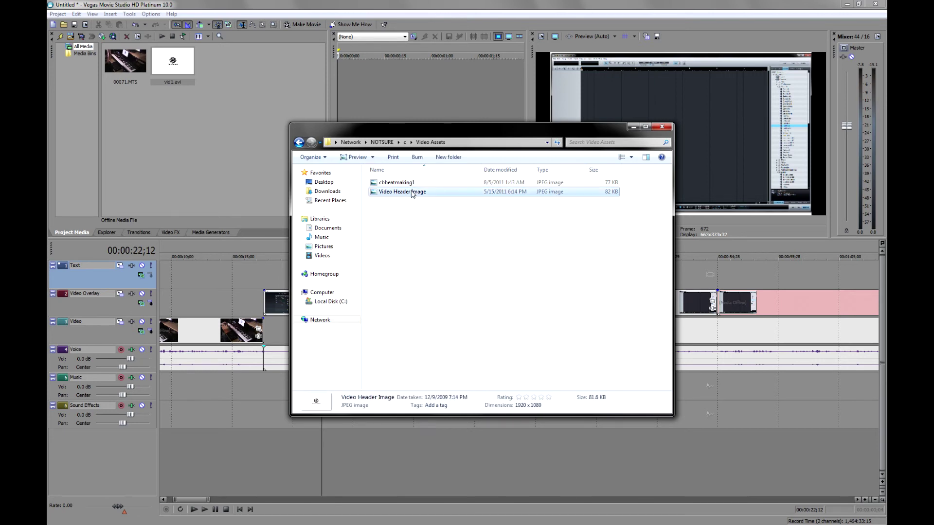
{"action": "left_click_drag", "start_coordinate": [412, 193], "coordinate": [258, 473]}
{"action": "left_click_drag", "start_coordinate": [251, 439], "coordinate": [185, 412]}
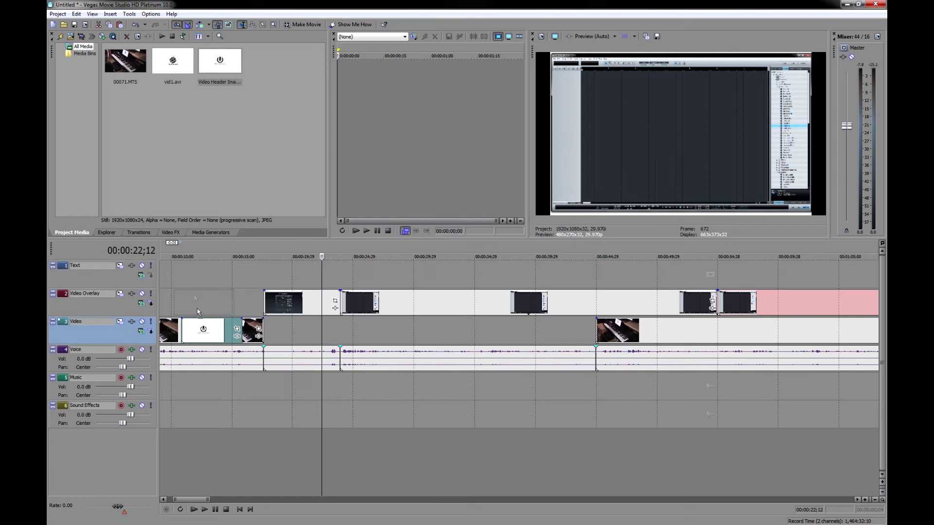
{"action": "left_click_drag", "start_coordinate": [189, 284], "coordinate": [190, 285]}
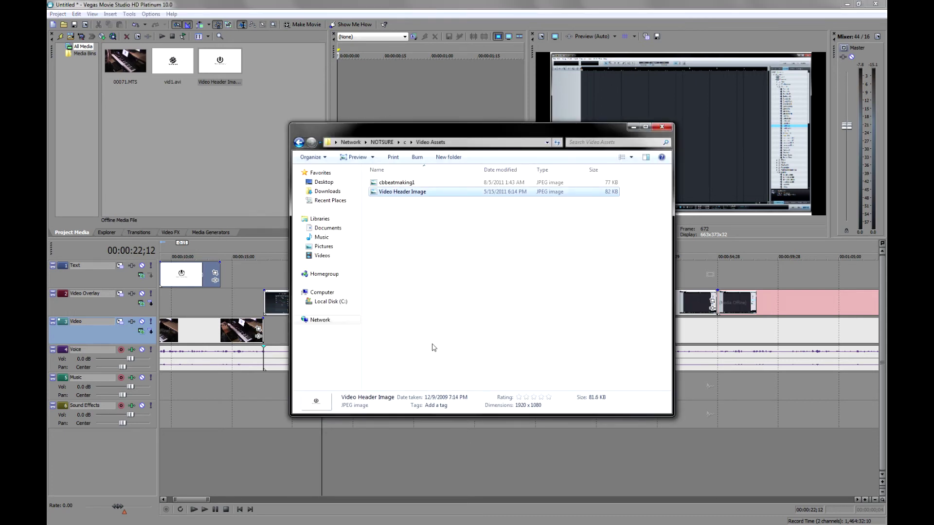
{"action": "left_click_drag", "start_coordinate": [397, 182], "coordinate": [203, 409]}
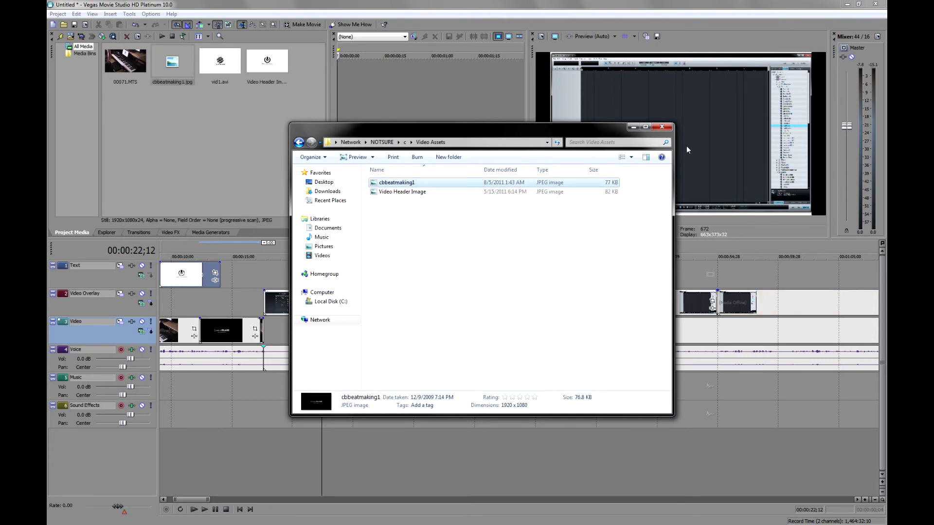
{"action": "left_click", "coordinate": [667, 127]}
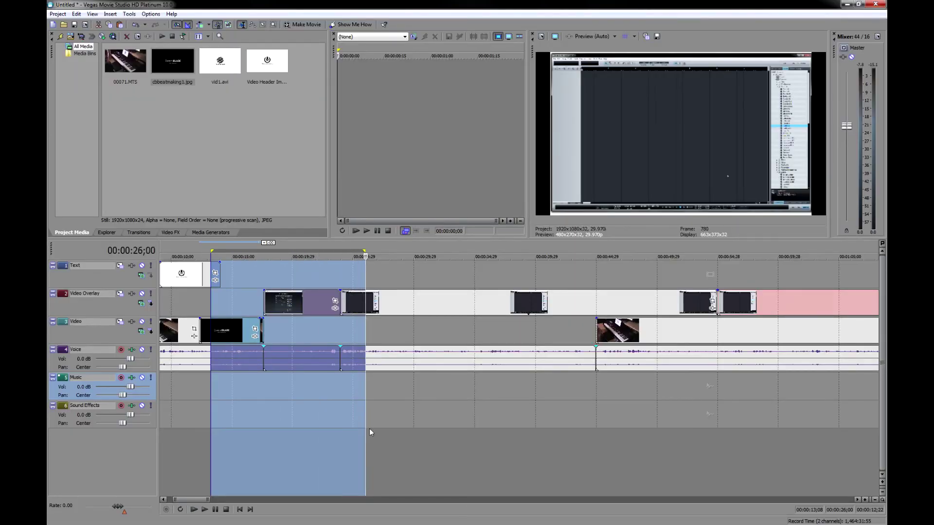
Shift all events right to free the timeline start and put the logo at the Video track start.
{"action": "left_click", "coordinate": [369, 428]}
{"action": "key", "text": "ctrl+a"}
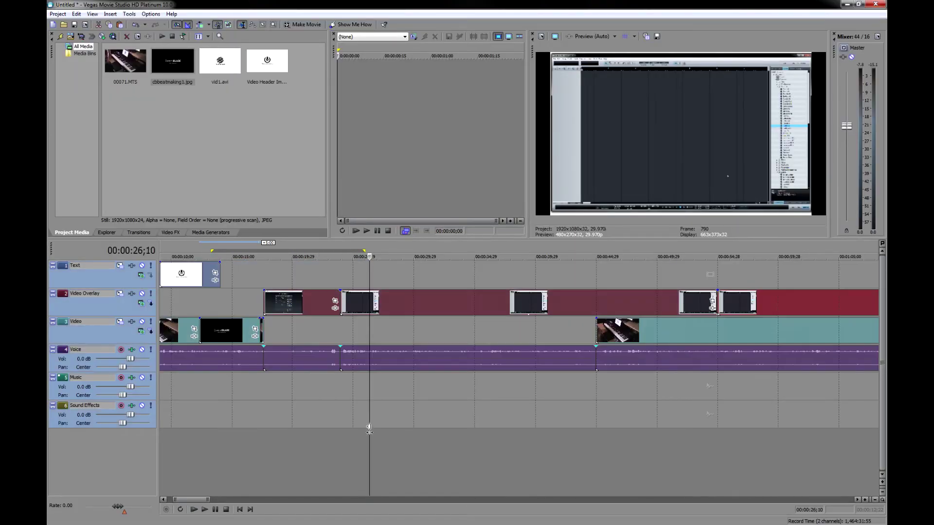
{"action": "left_click_drag", "start_coordinate": [231, 332], "coordinate": [471, 340]}
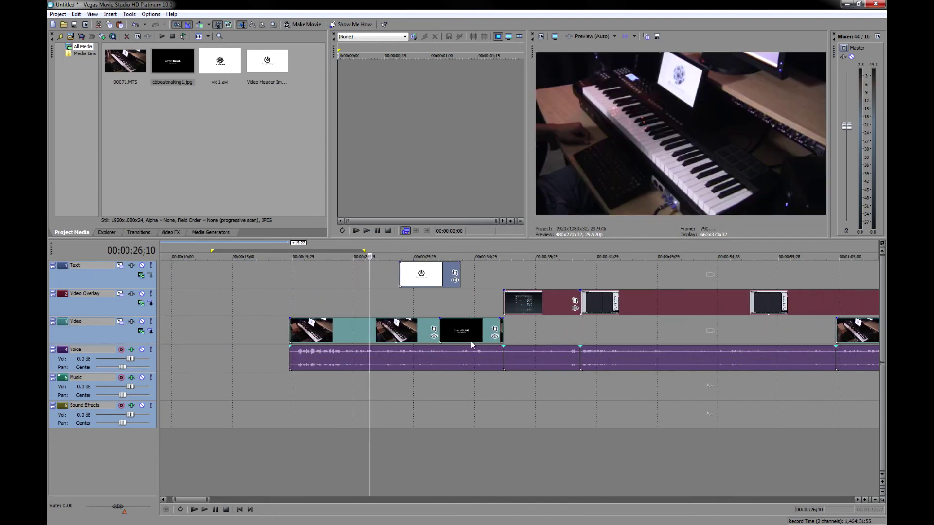
{"action": "left_click", "coordinate": [398, 302]}
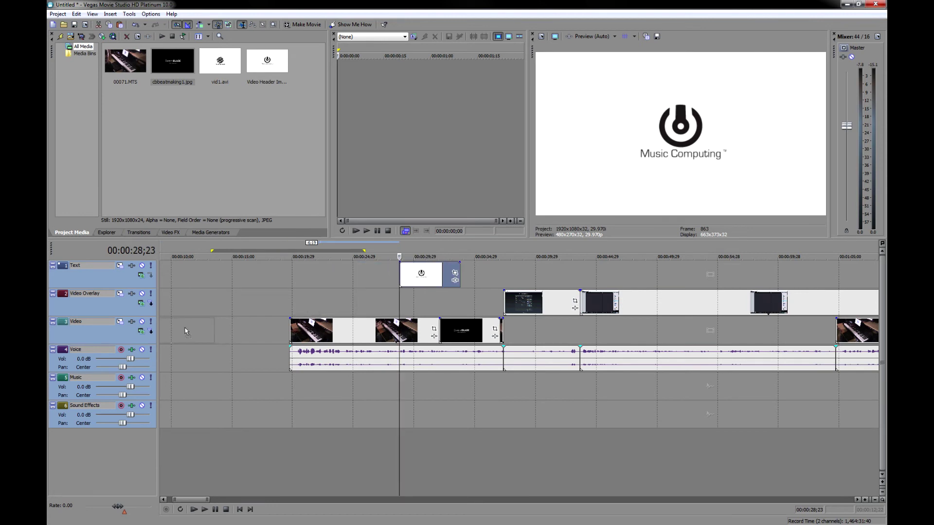
{"action": "key", "text": "ctrl+z"}
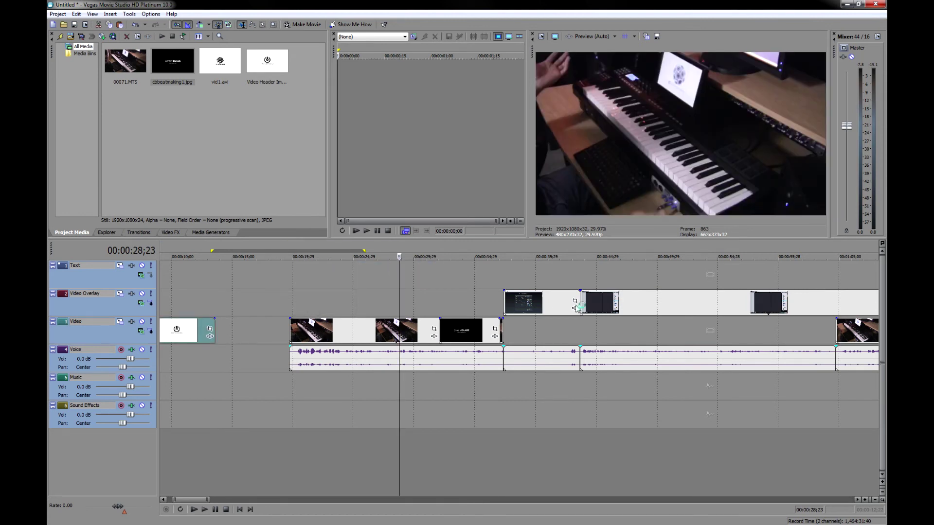
Overlap the ControlBLADE title onto the logo as a crossfade, then move everything to start at 00:00:00.
{"action": "left_click", "coordinate": [466, 334]}
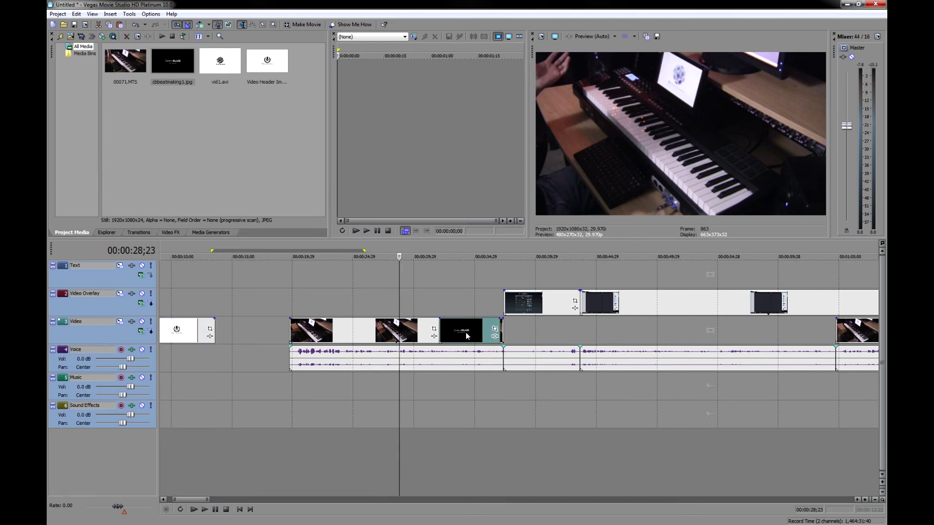
{"action": "left_click_drag", "start_coordinate": [460, 334], "coordinate": [290, 332]}
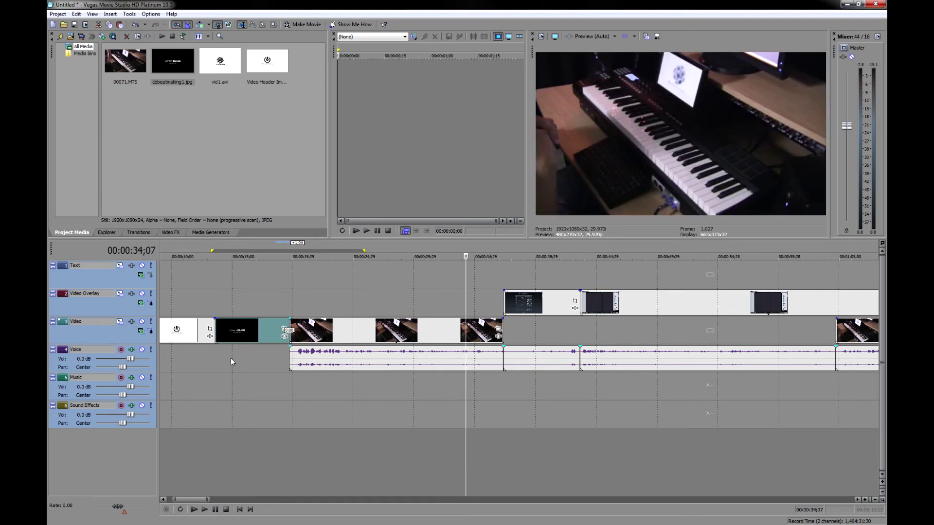
{"action": "left_click", "coordinate": [239, 509]}
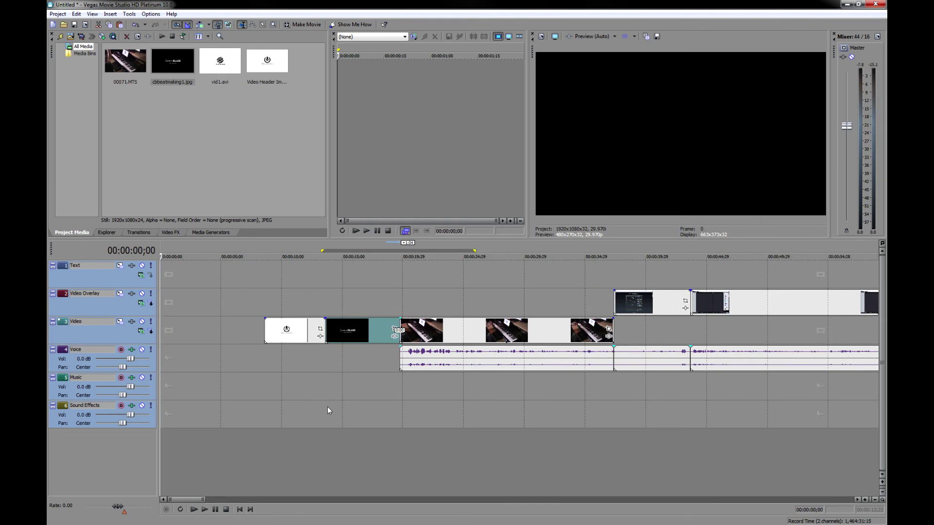
{"action": "key", "text": "ctrl+a"}
{"action": "left_click_drag", "start_coordinate": [361, 331], "coordinate": [255, 339]}
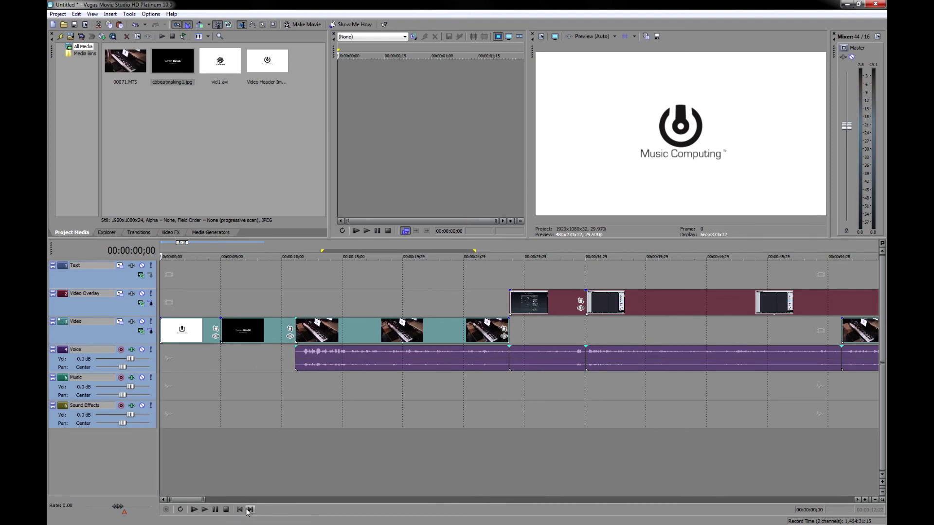
{"action": "left_click", "coordinate": [205, 509]}
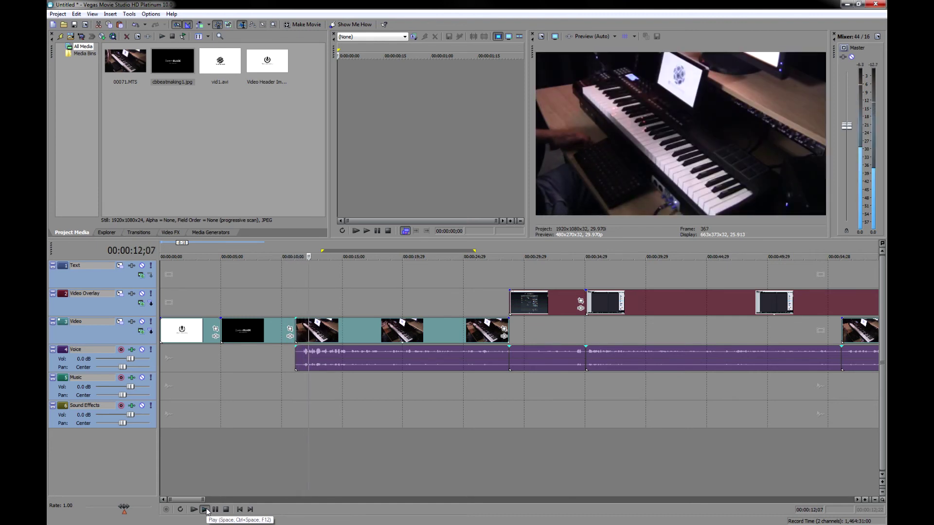
{"action": "key", "text": "space"}
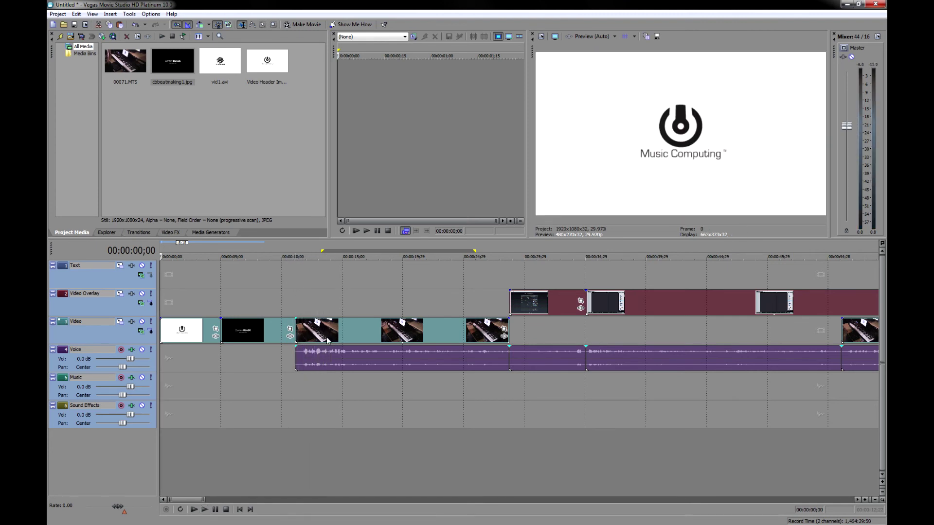
{"action": "left_click", "coordinate": [294, 320]}
Give the keyboard clip a fade-in ending at about 00:00:00;24 and play it back.
{"action": "mouse_move", "coordinate": [294, 318]}
{"action": "left_mouse_down"}
{"action": "mouse_move", "coordinate": [304, 319]}
{"action": "mouse_move", "coordinate": [286, 321]}
{"action": "mouse_move", "coordinate": [315, 319]}
{"action": "mouse_move", "coordinate": [283, 321]}
{"action": "left_mouse_up"}
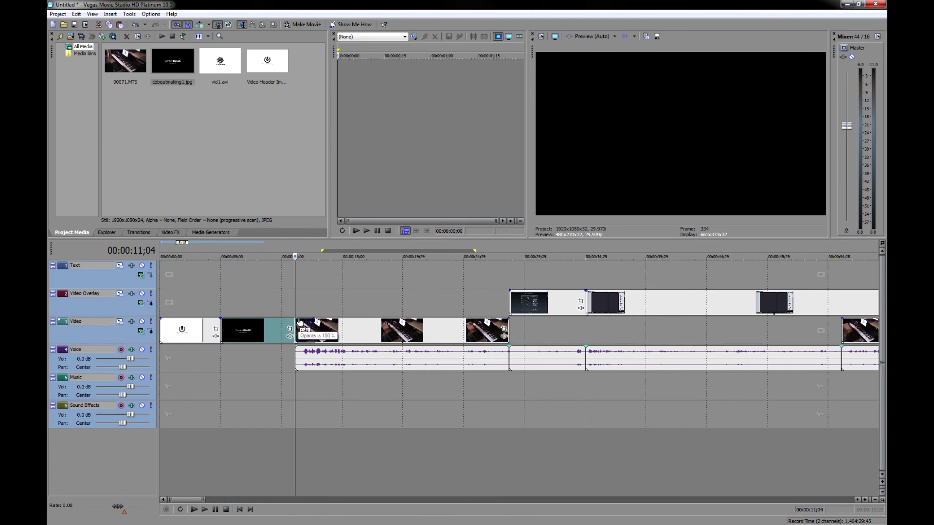
{"action": "key", "text": "space"}
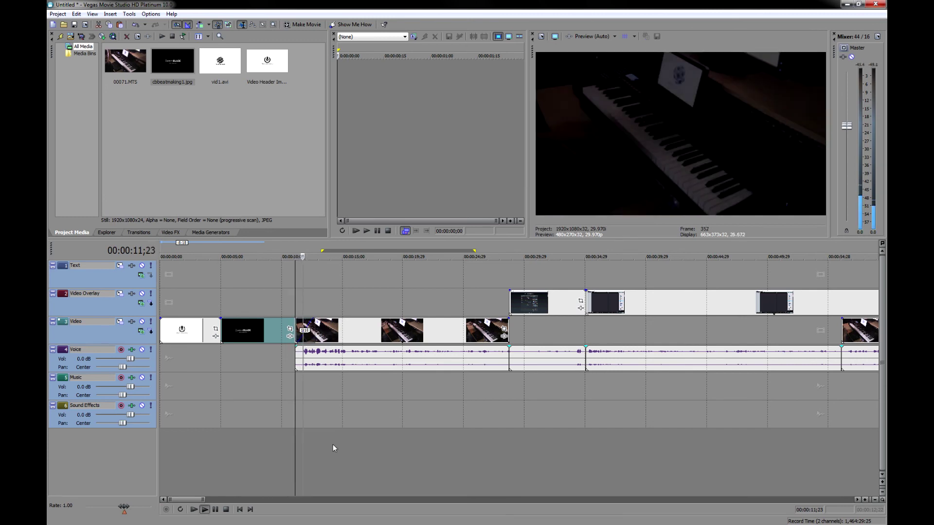
{"action": "left_click", "coordinate": [229, 296]}
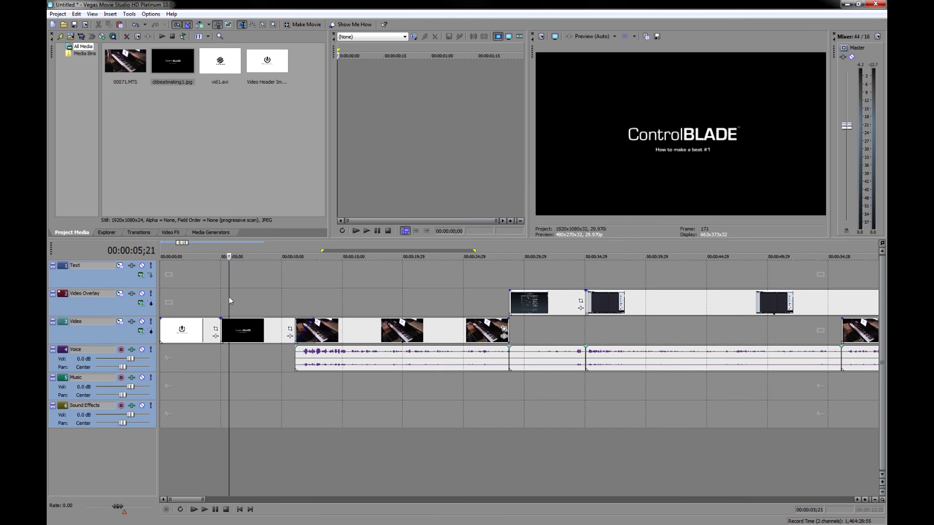